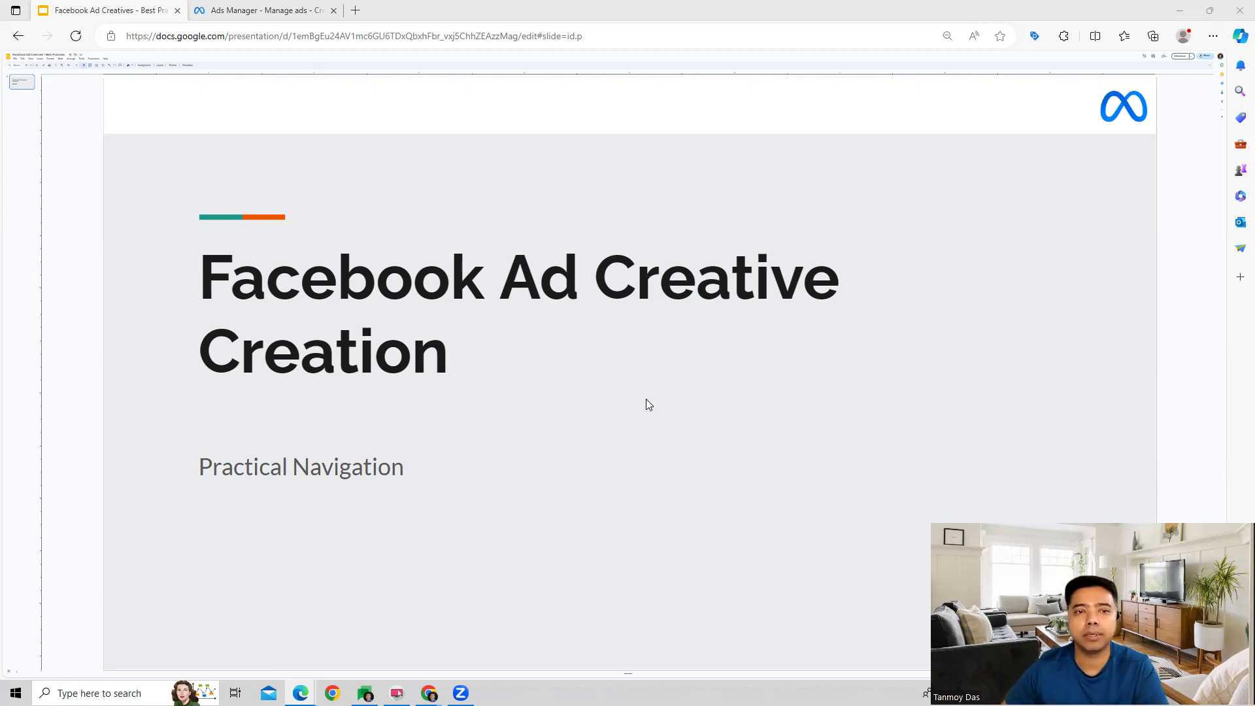
Open the editor for 'New Traffic Ad with recommended settings' from the campaign tree.
click(273, 8)
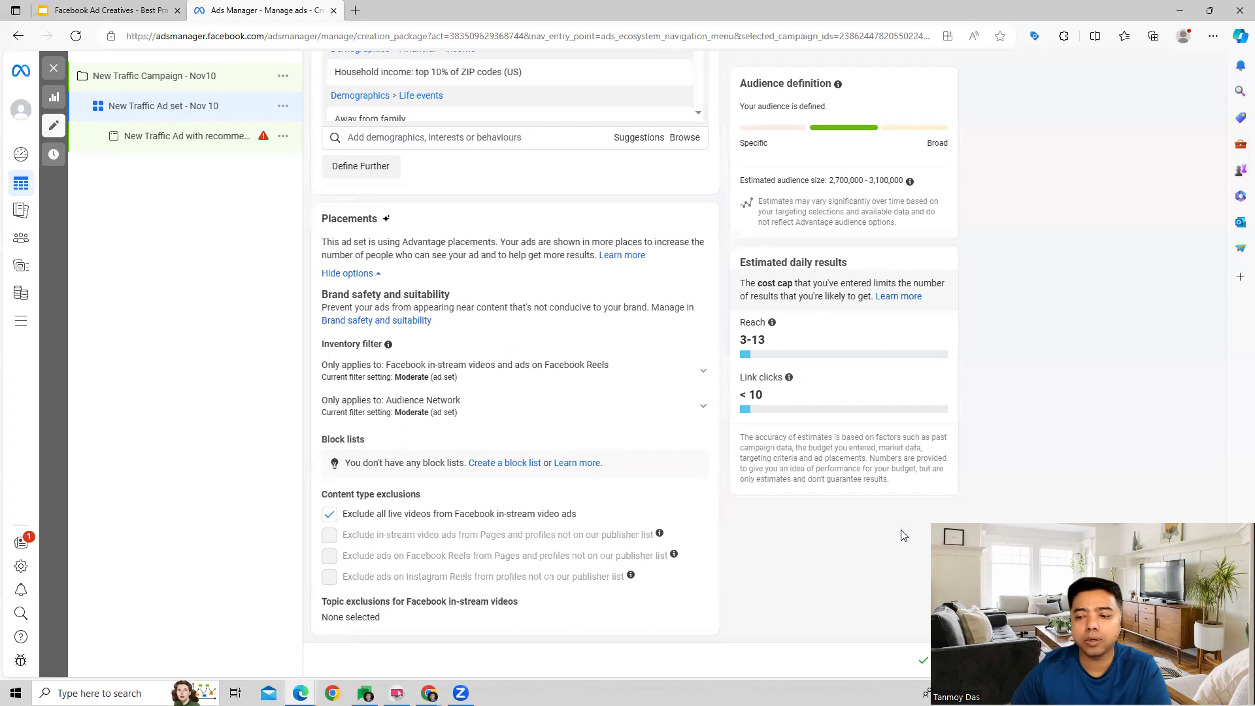
click(1062, 651)
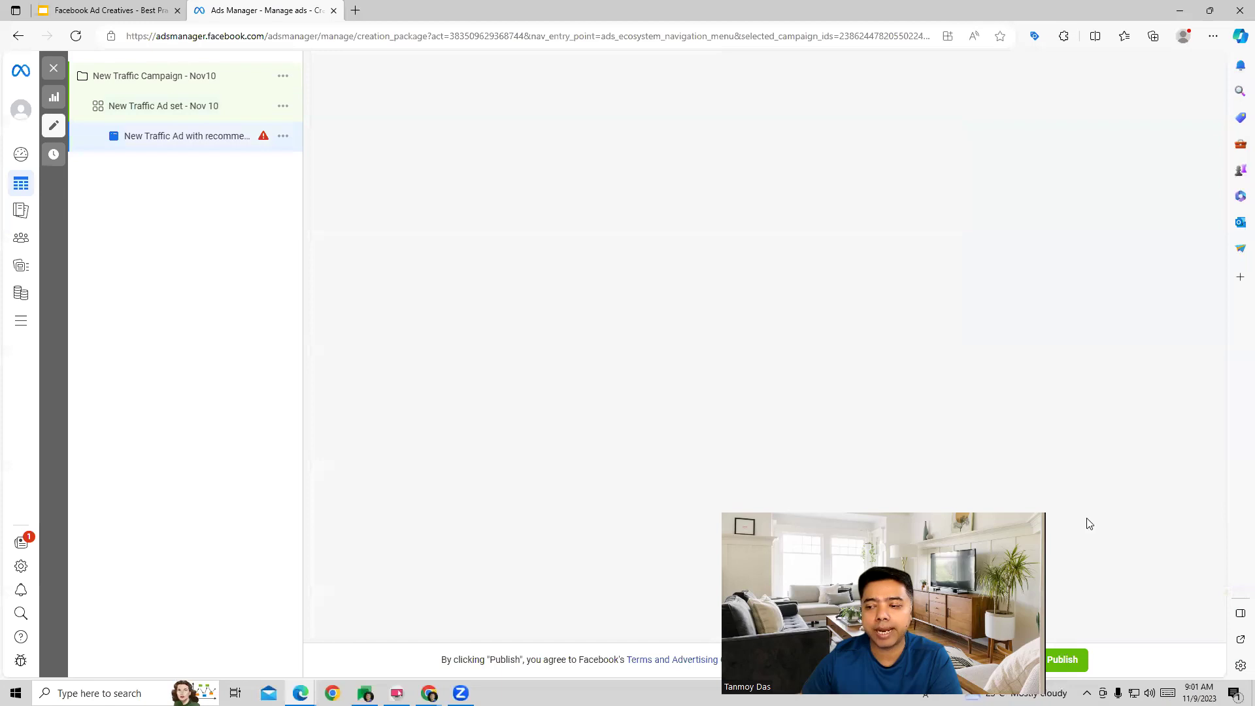
scroll(498, 174, up, 8)
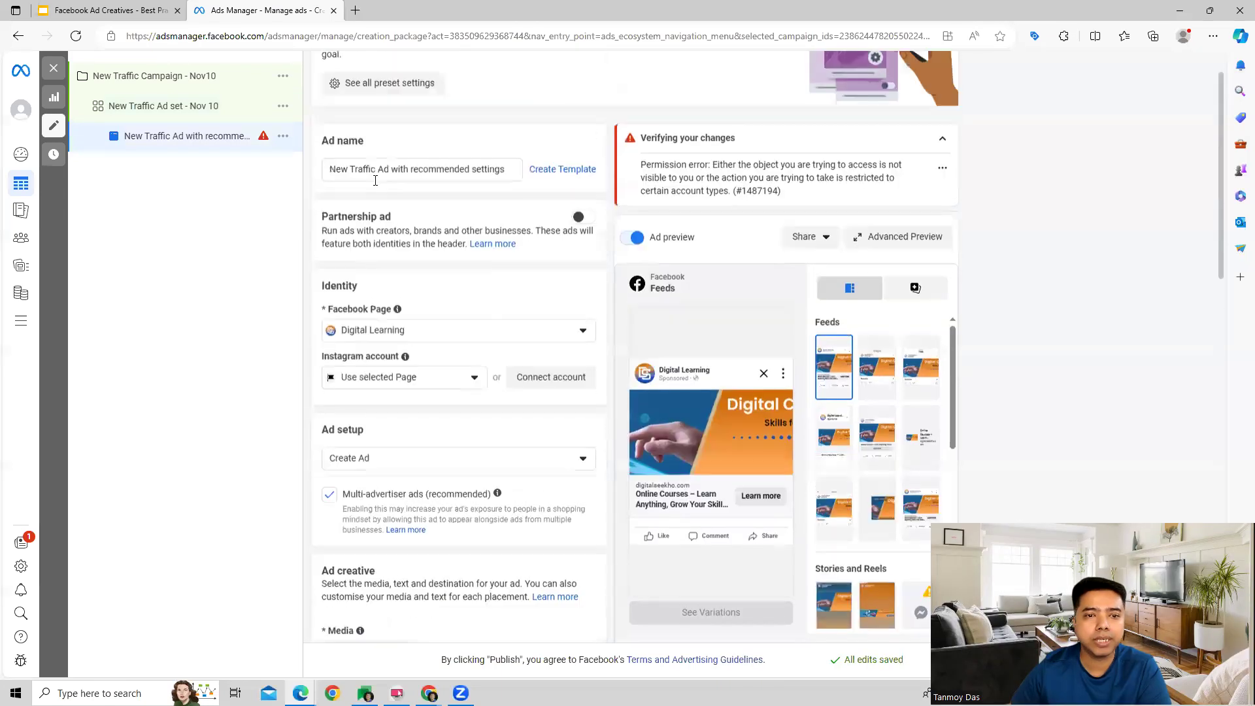
scroll(375, 181, up, 1)
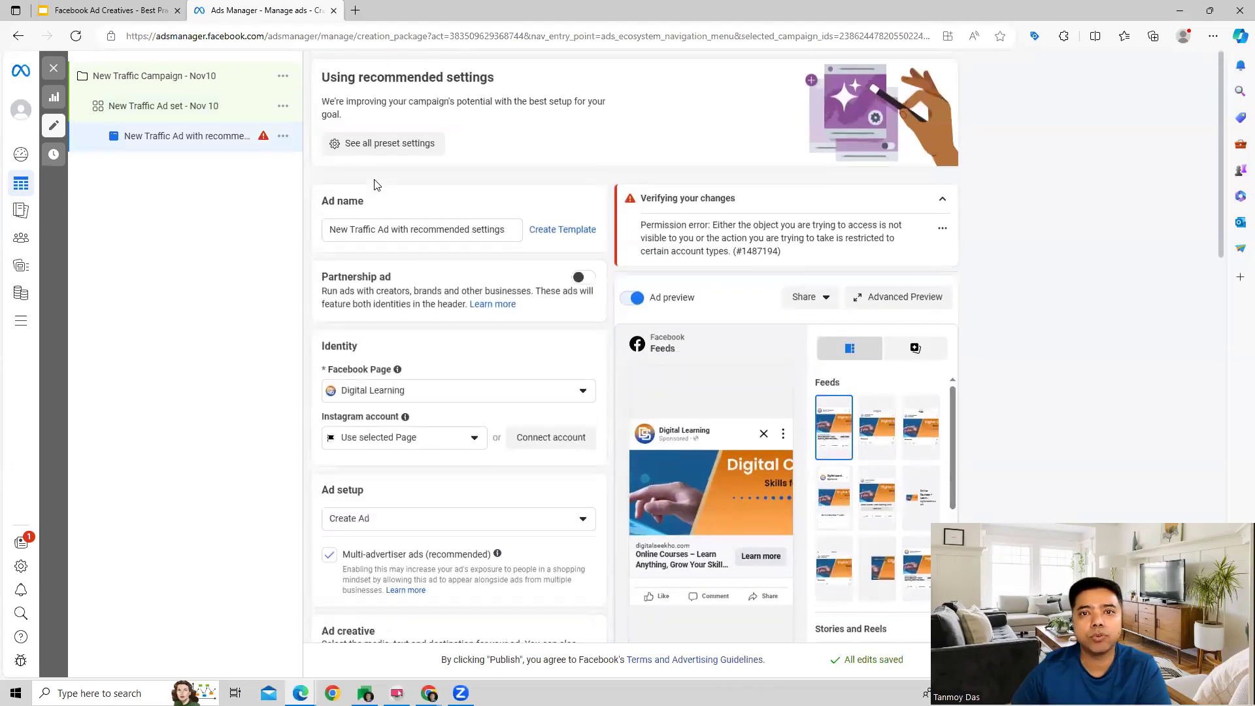
Rename the ad by replacing 'with recommended settings' with '- Nov11'.
triple_click(350, 231)
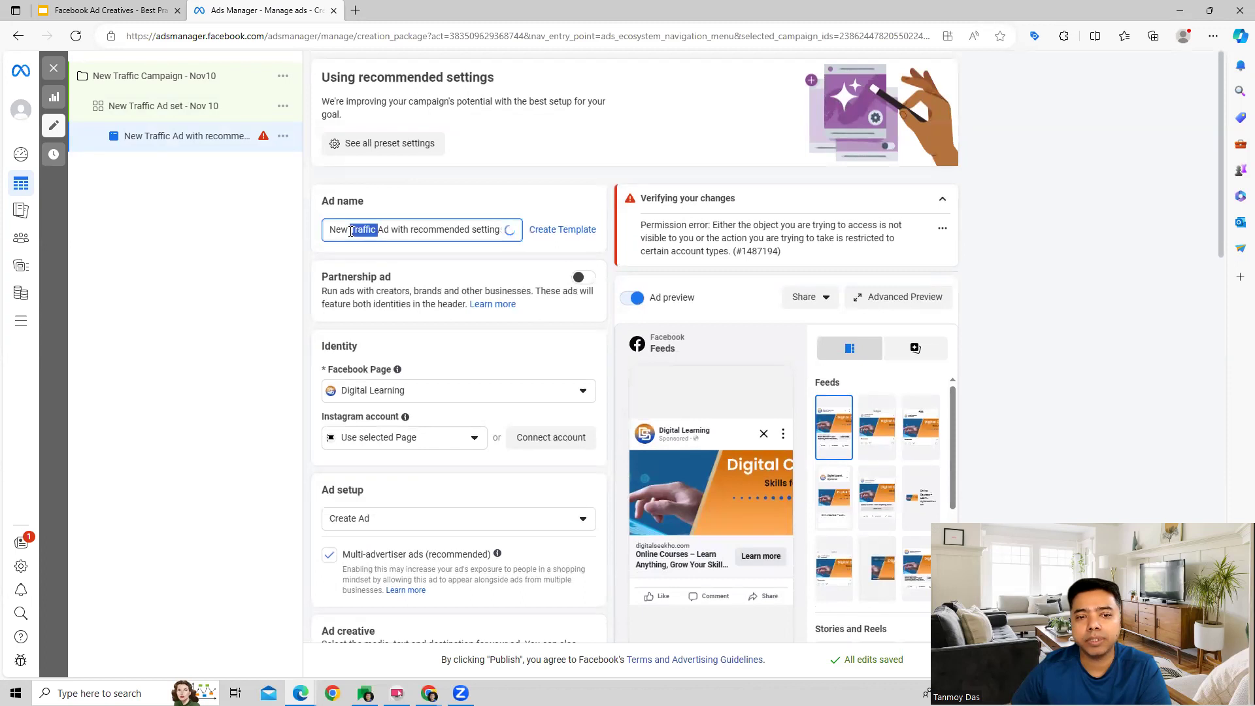
click(410, 230)
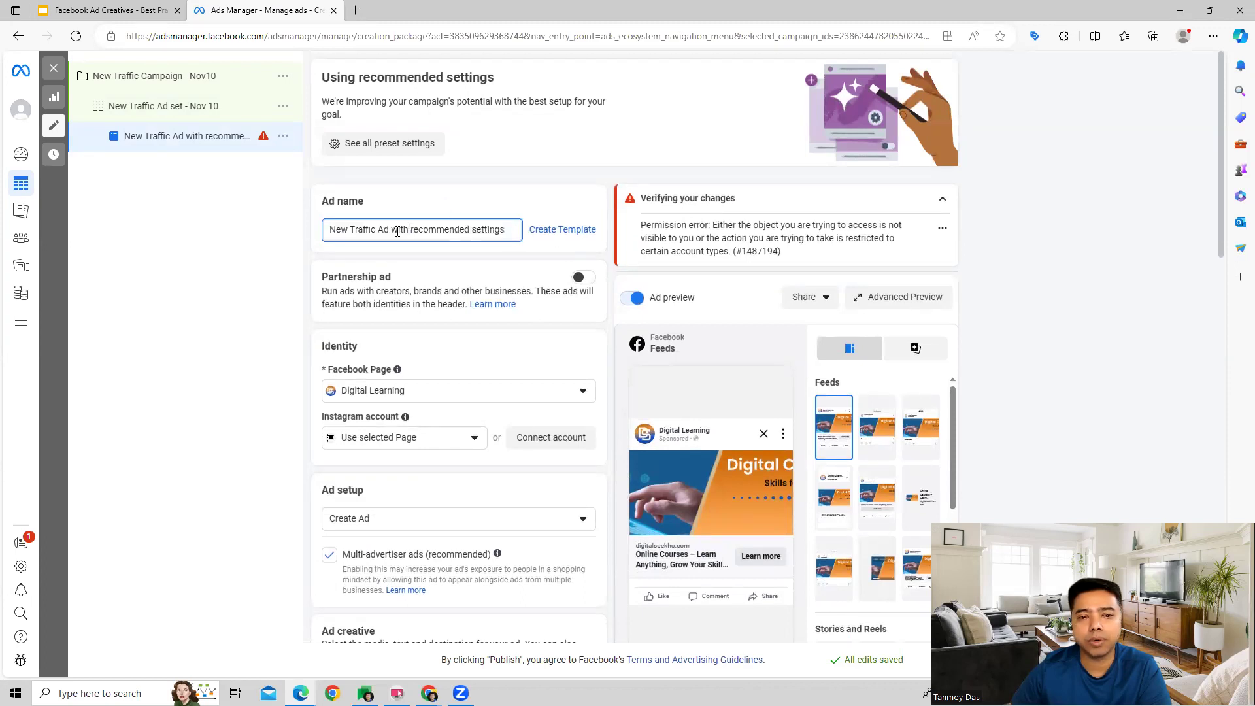
shift+click(513, 230)
key(BackSpace)
text(- Nov11)
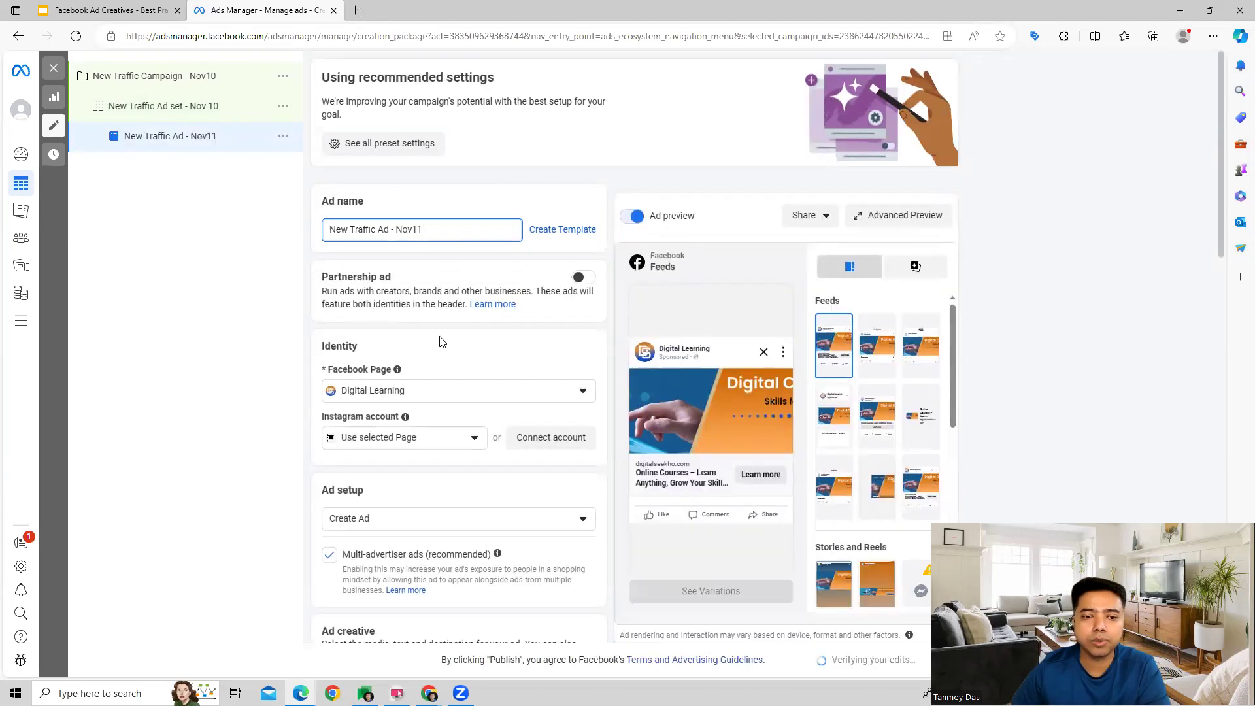
scroll(440, 341, down, 2)
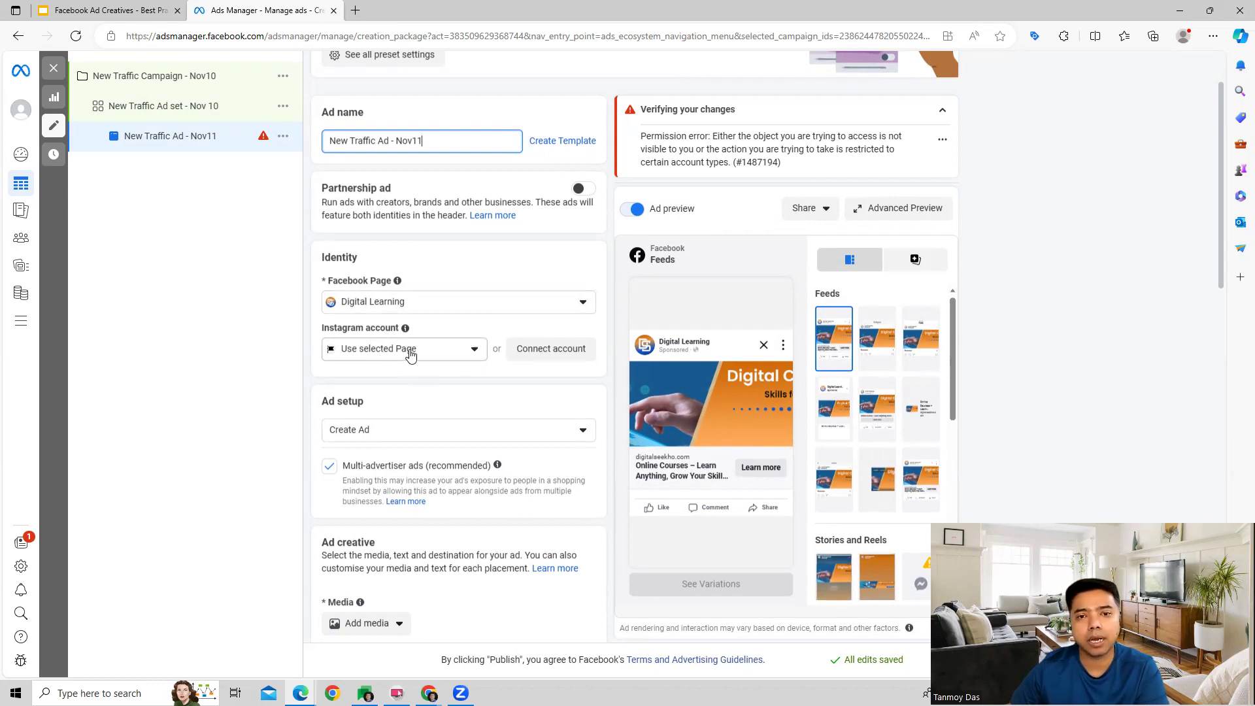
Reveal the Ad creative's Add media options for image or video.
scroll(409, 354, down, 3)
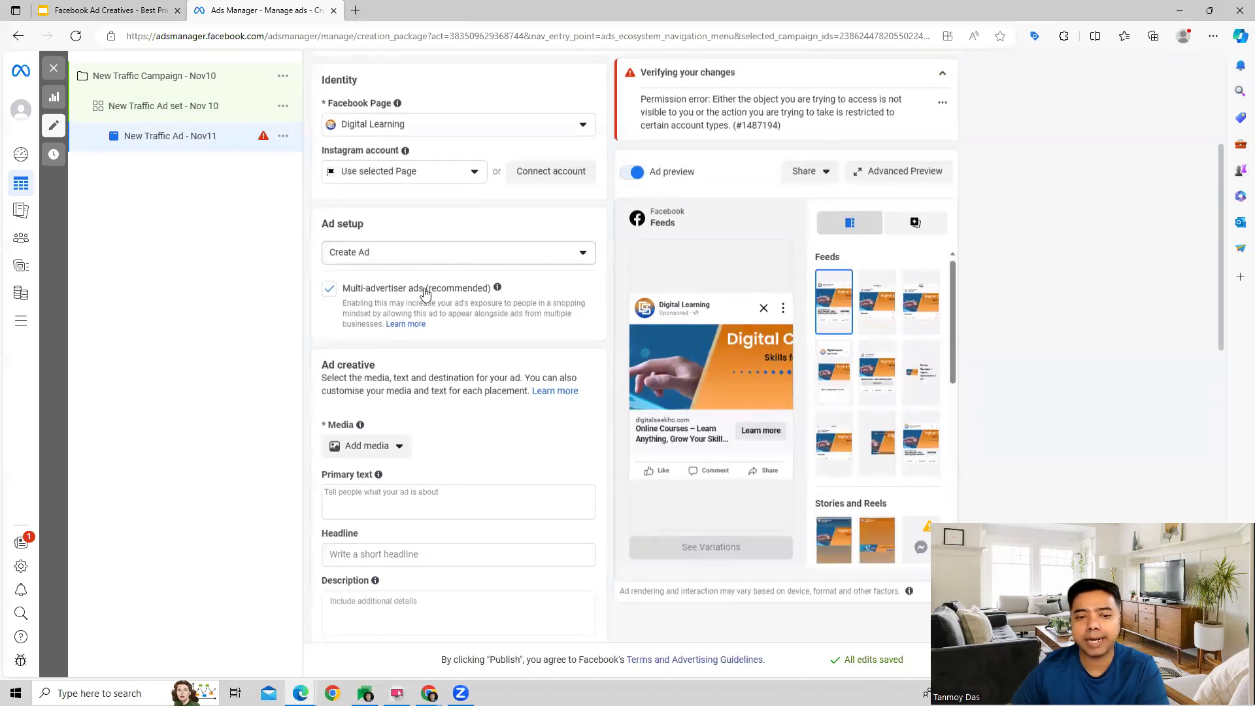
scroll(449, 381, down, 3)
mouse_move(377, 296)
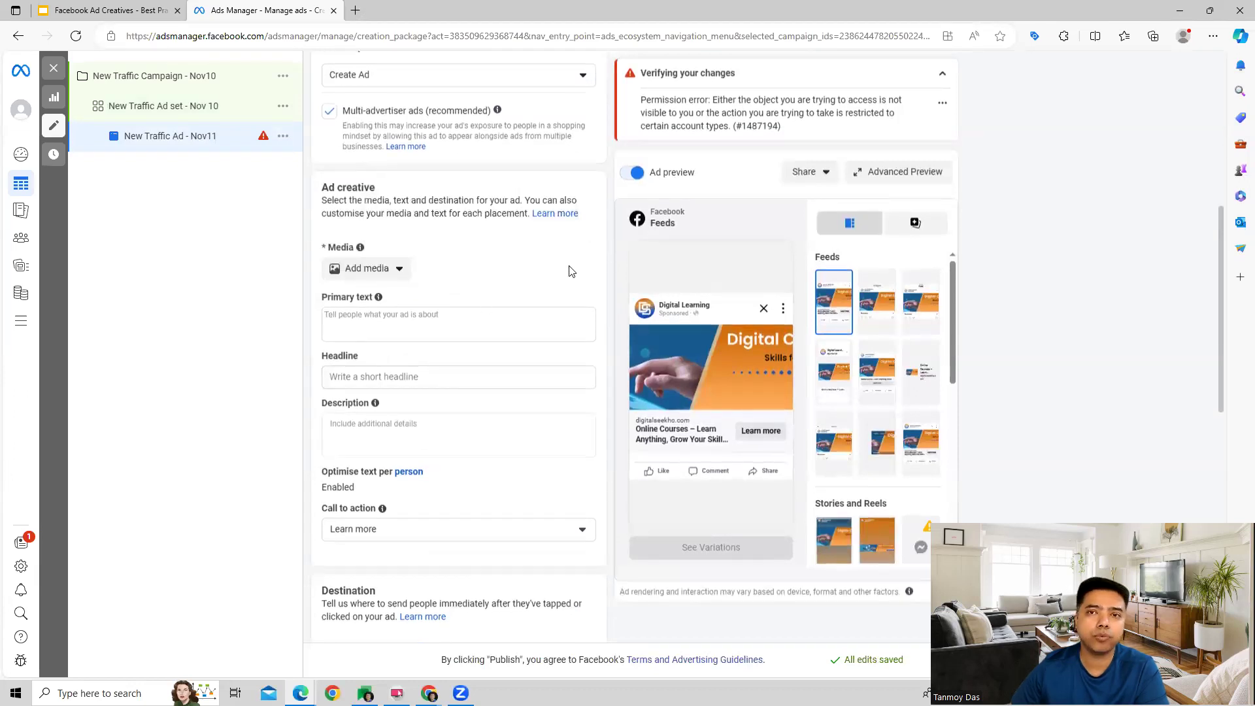
click(400, 270)
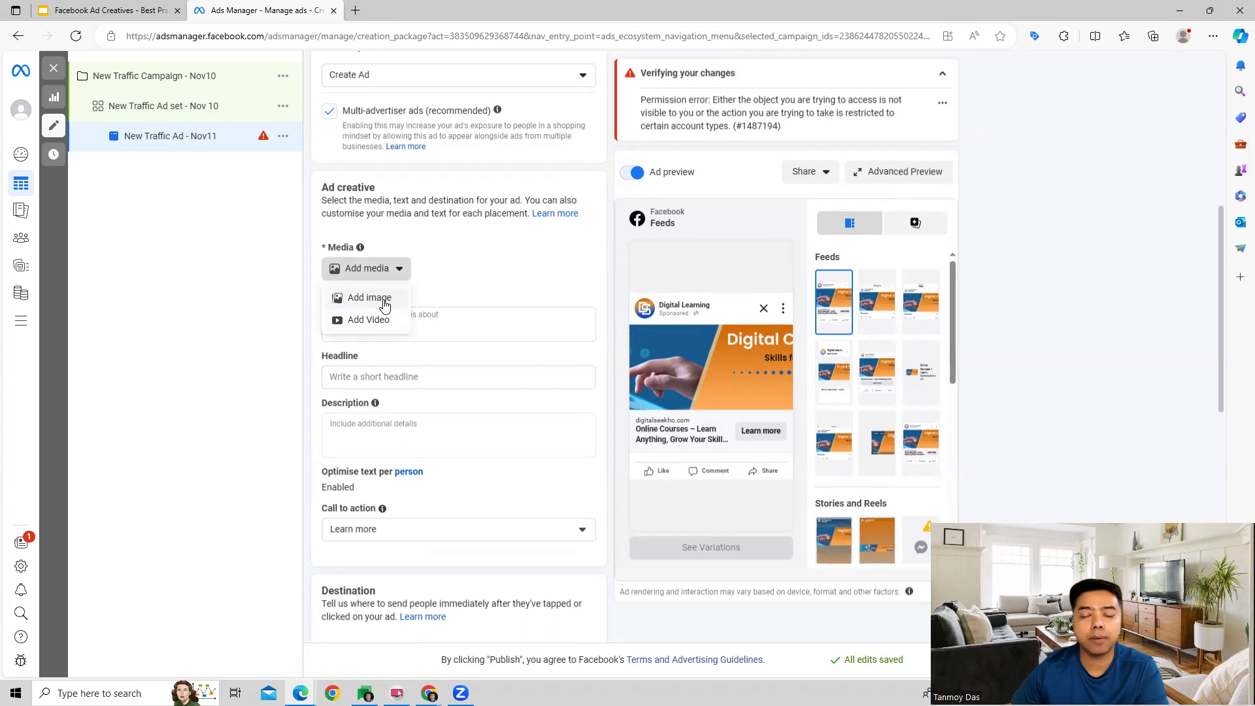
Attach the Google Ads MasterClass 2023 library image, keeping default crops and optimisations.
click(386, 302)
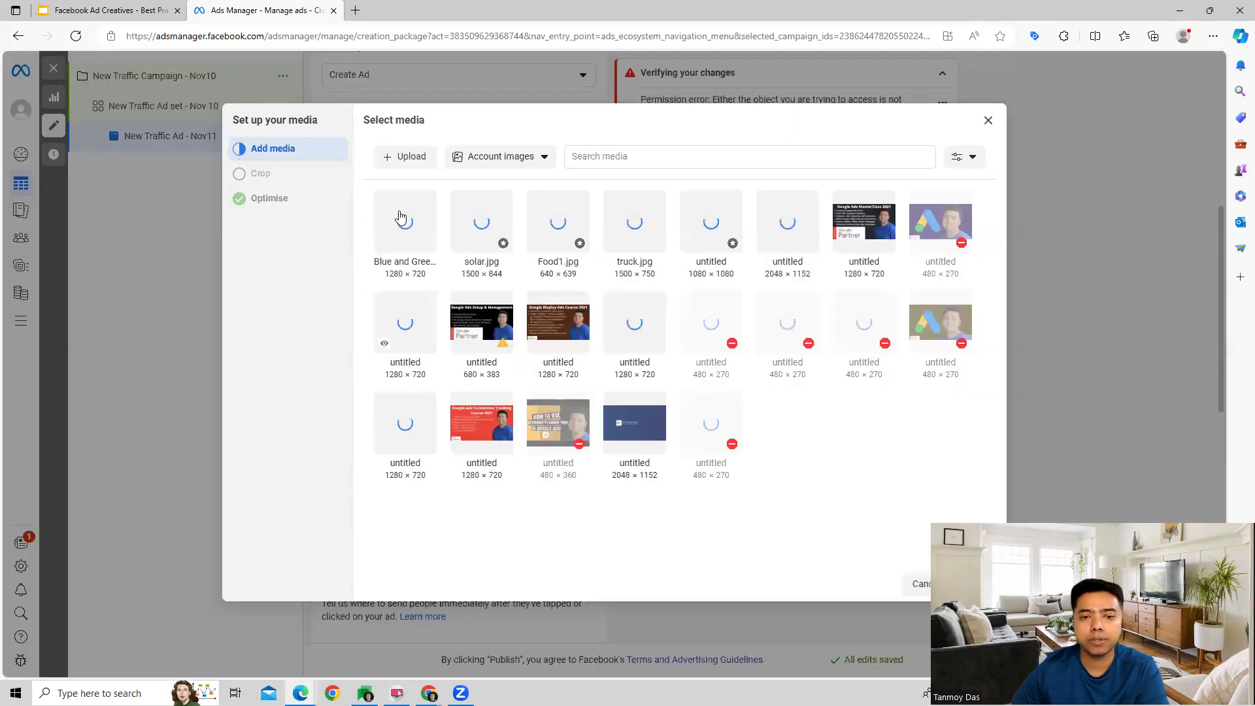
click(425, 245)
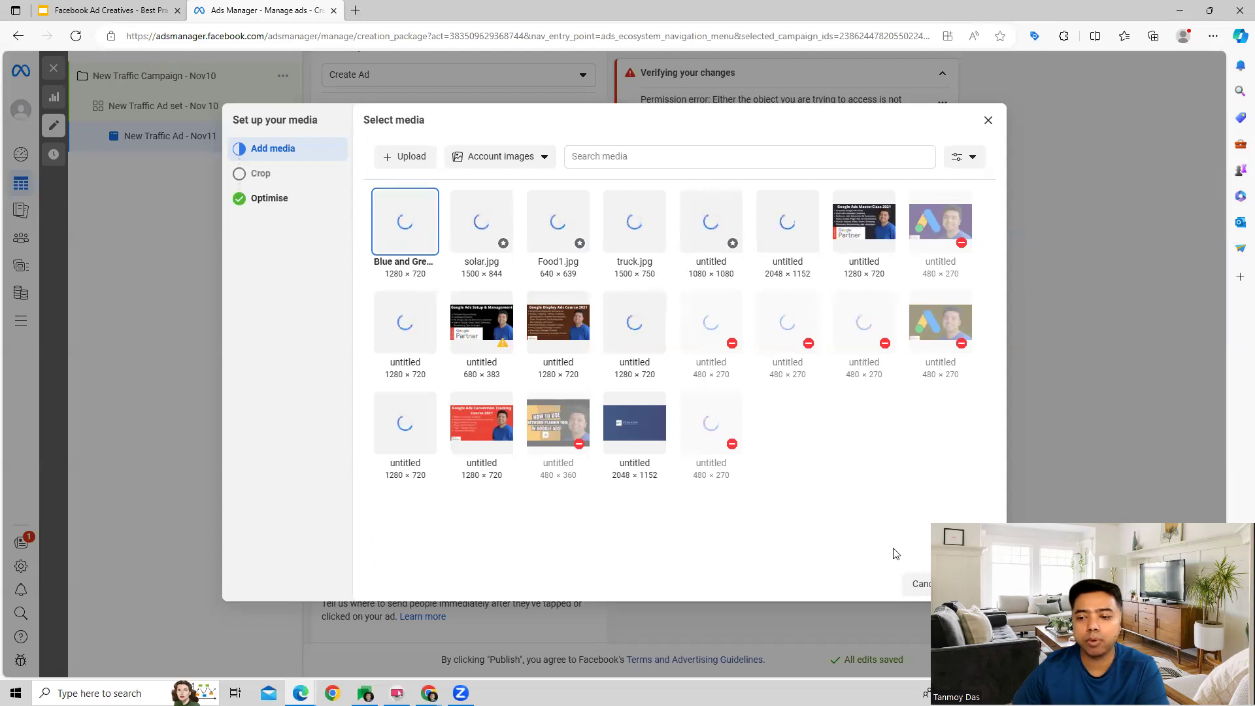
click(961, 584)
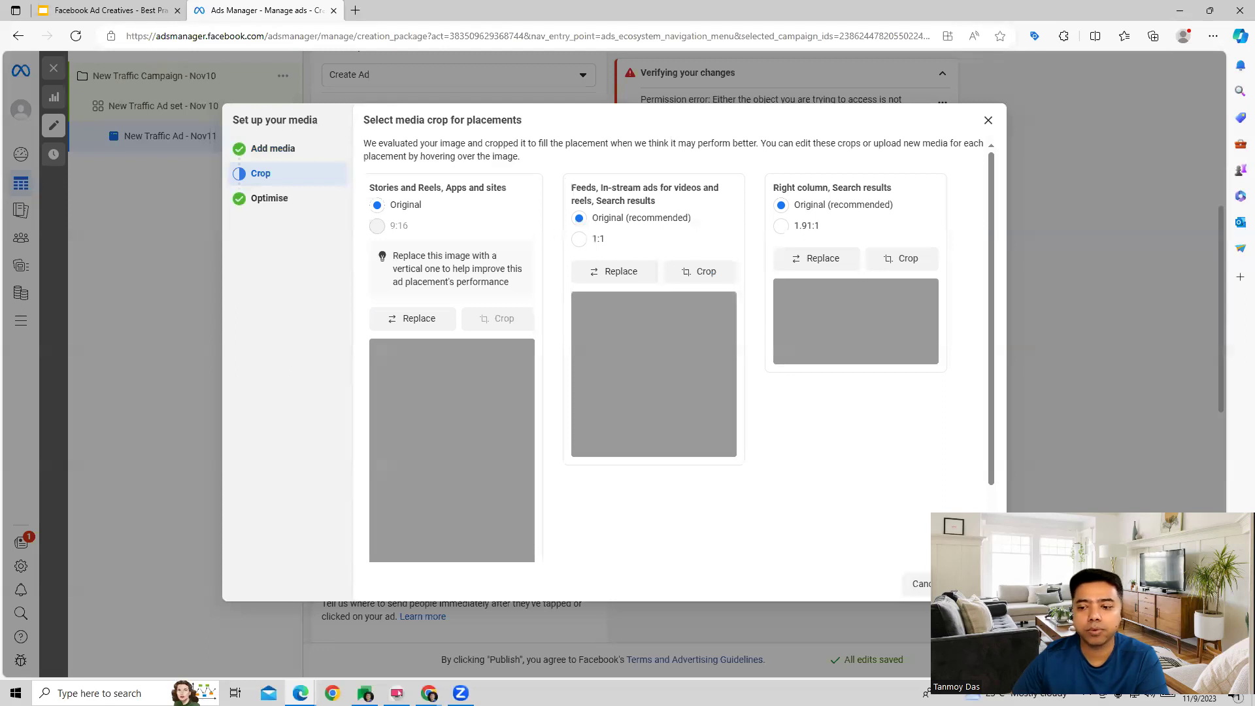
click(962, 584)
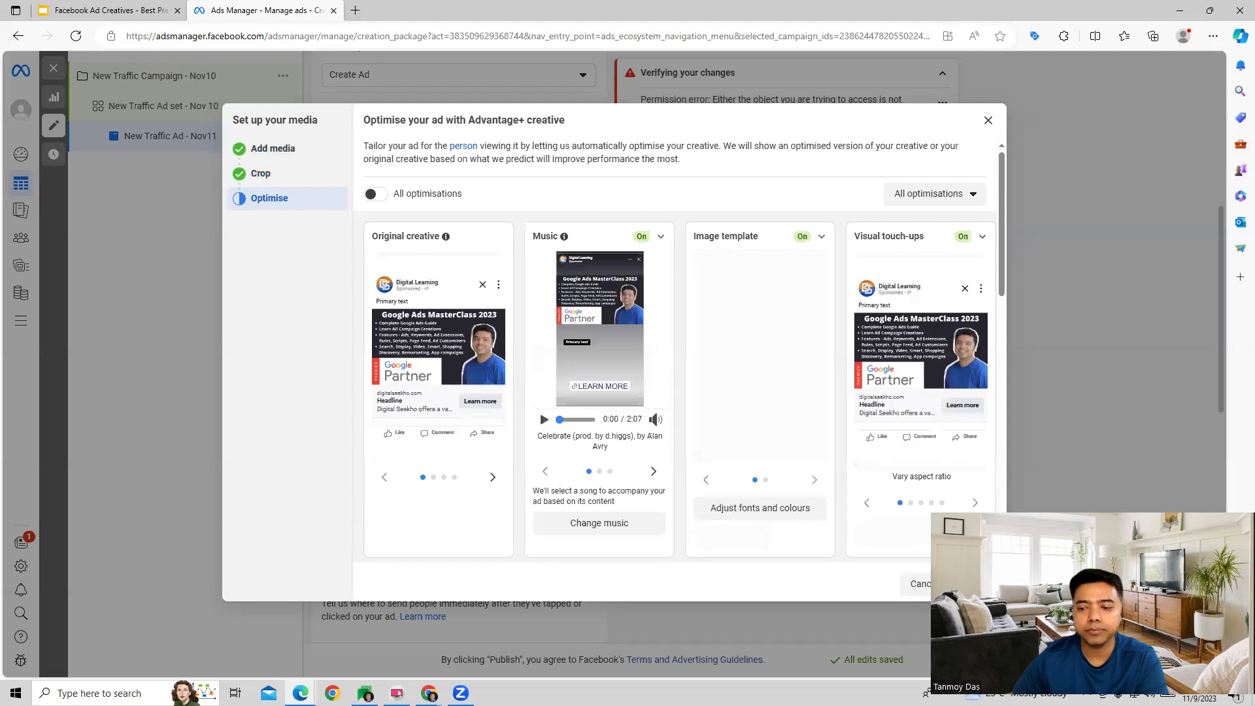
click(961, 584)
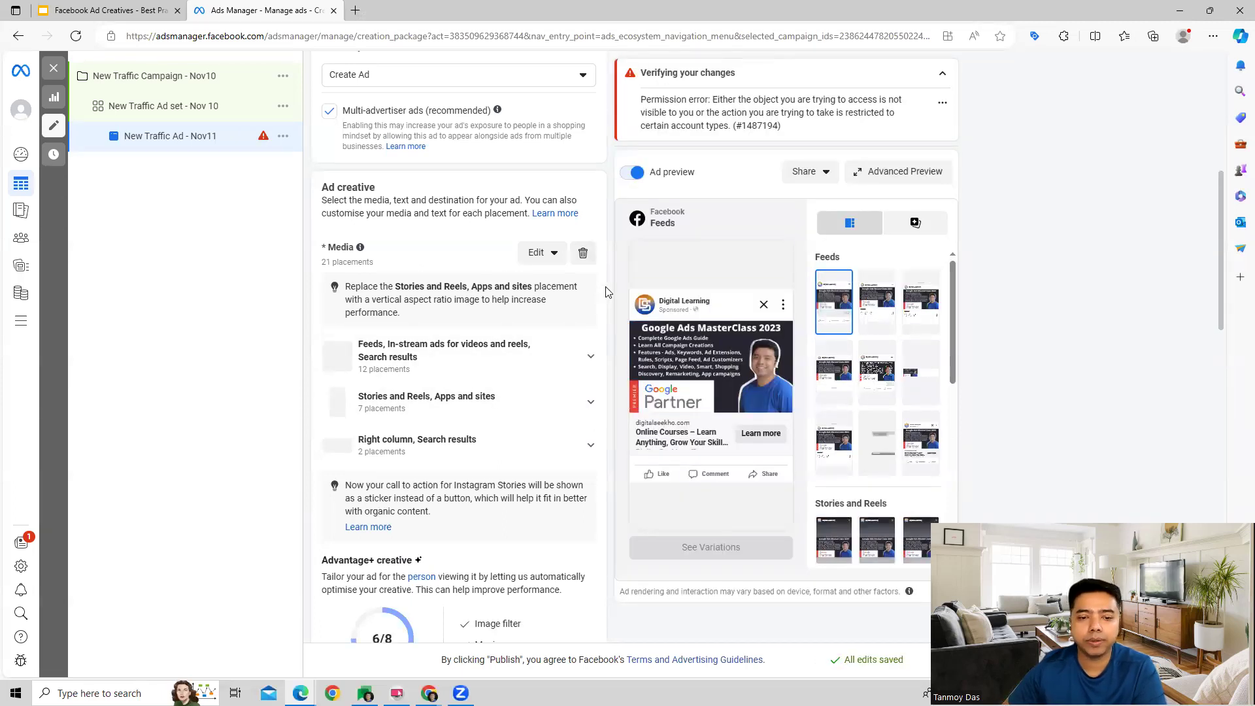
Enter the primary text 'Learn Google Ads MasterClass Here.'.
scroll(606, 292, down, 8)
scroll(584, 307, down, 1)
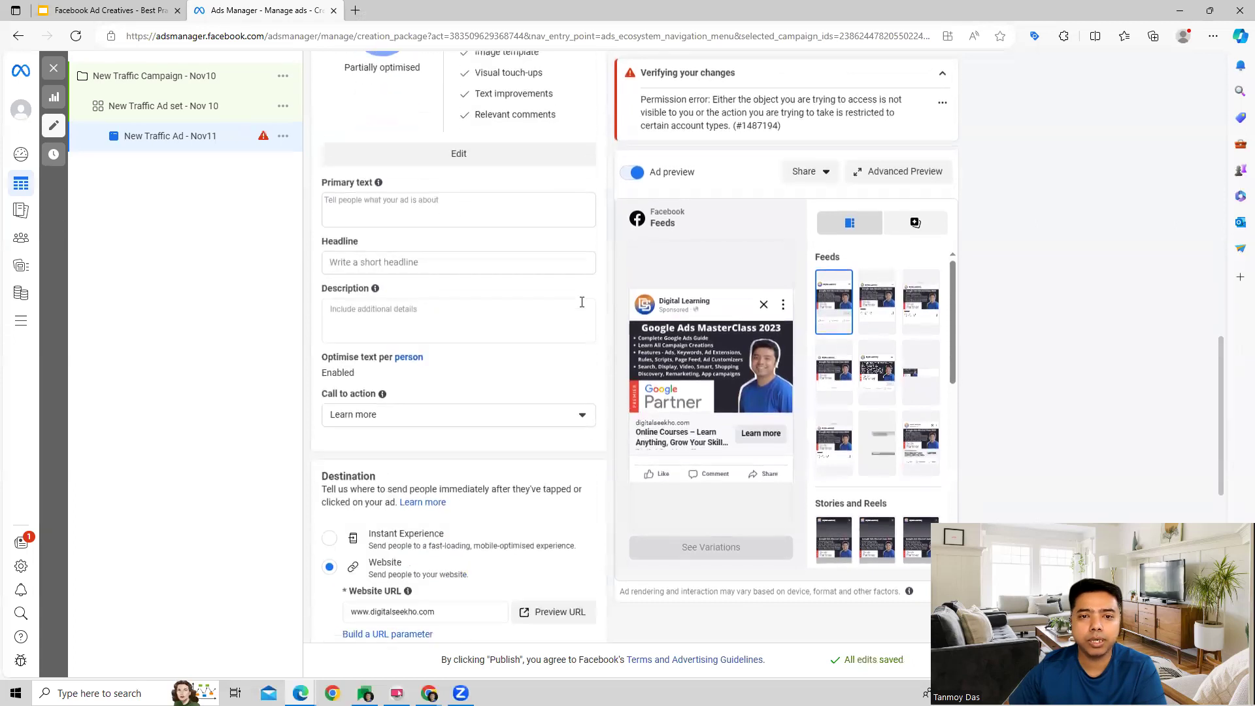
click(357, 200)
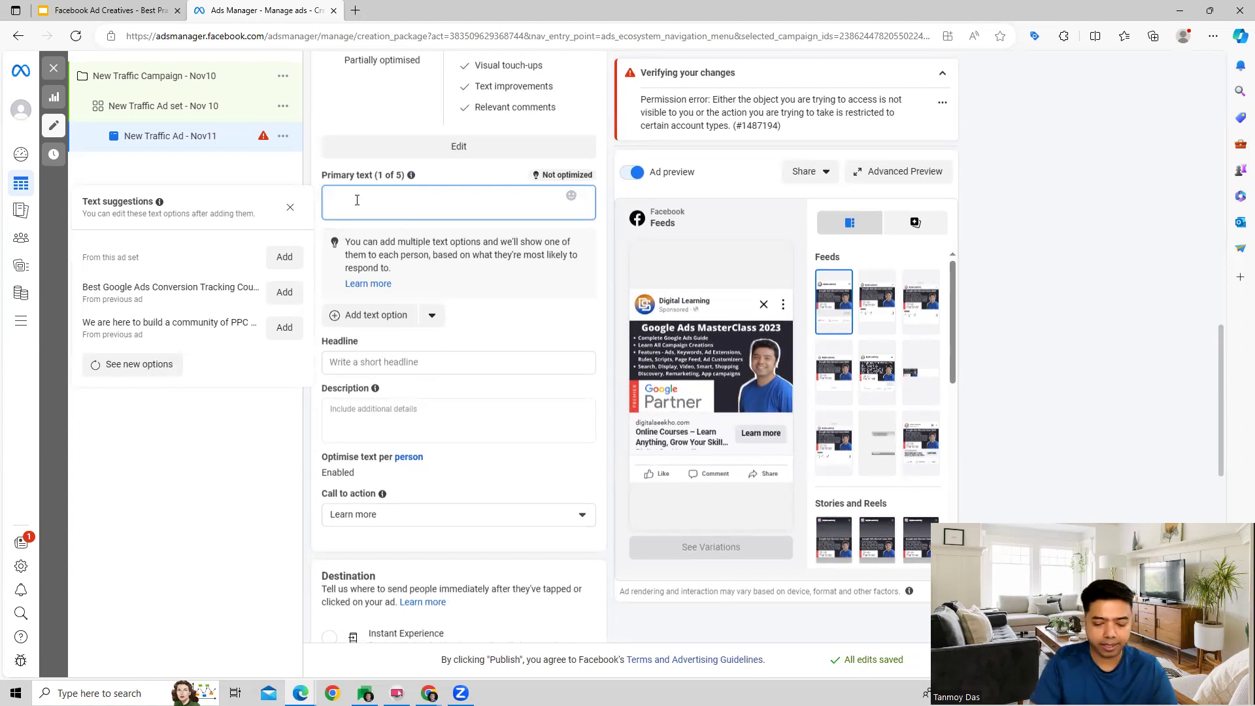
text(Learn)
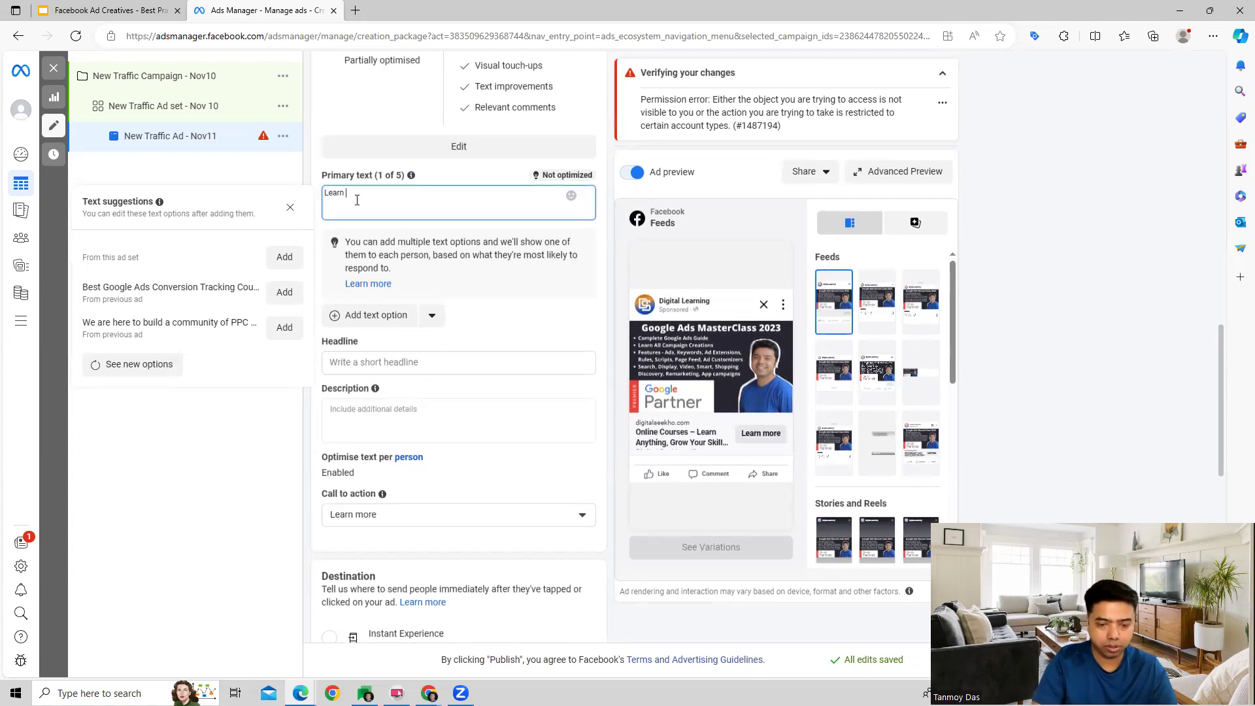
text( Google Ads MasterCla)
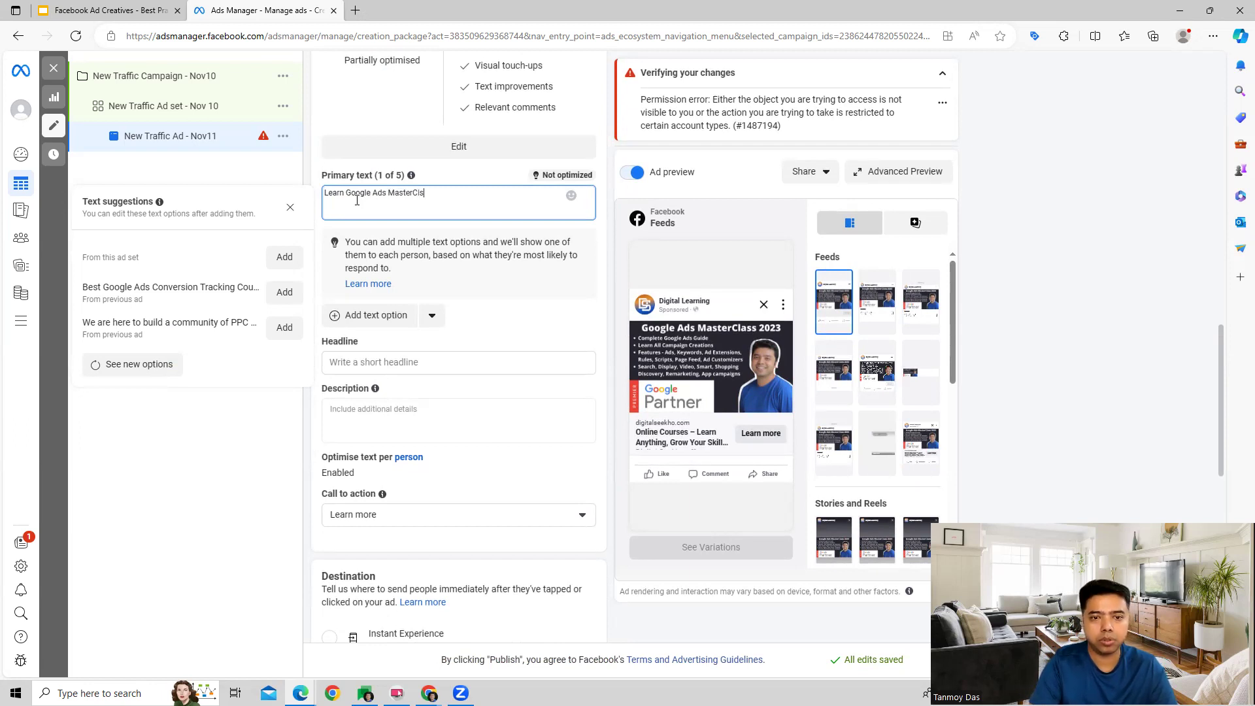
text(ss )
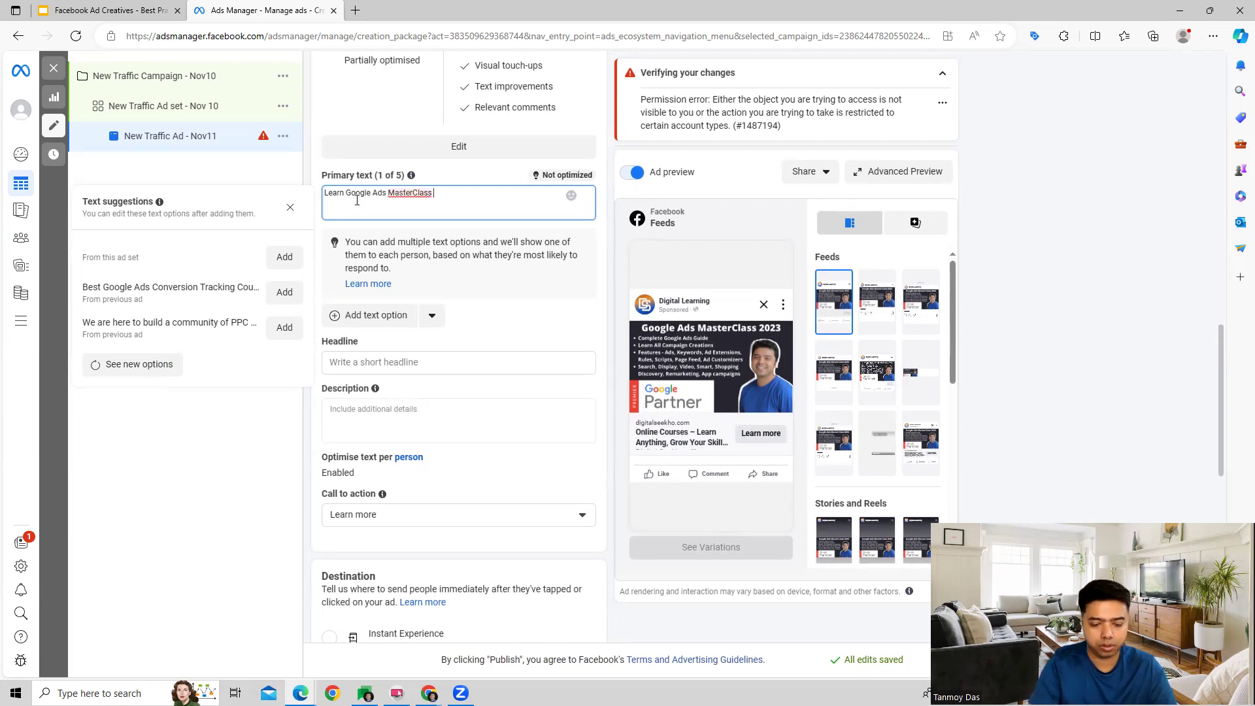
text(Here.)
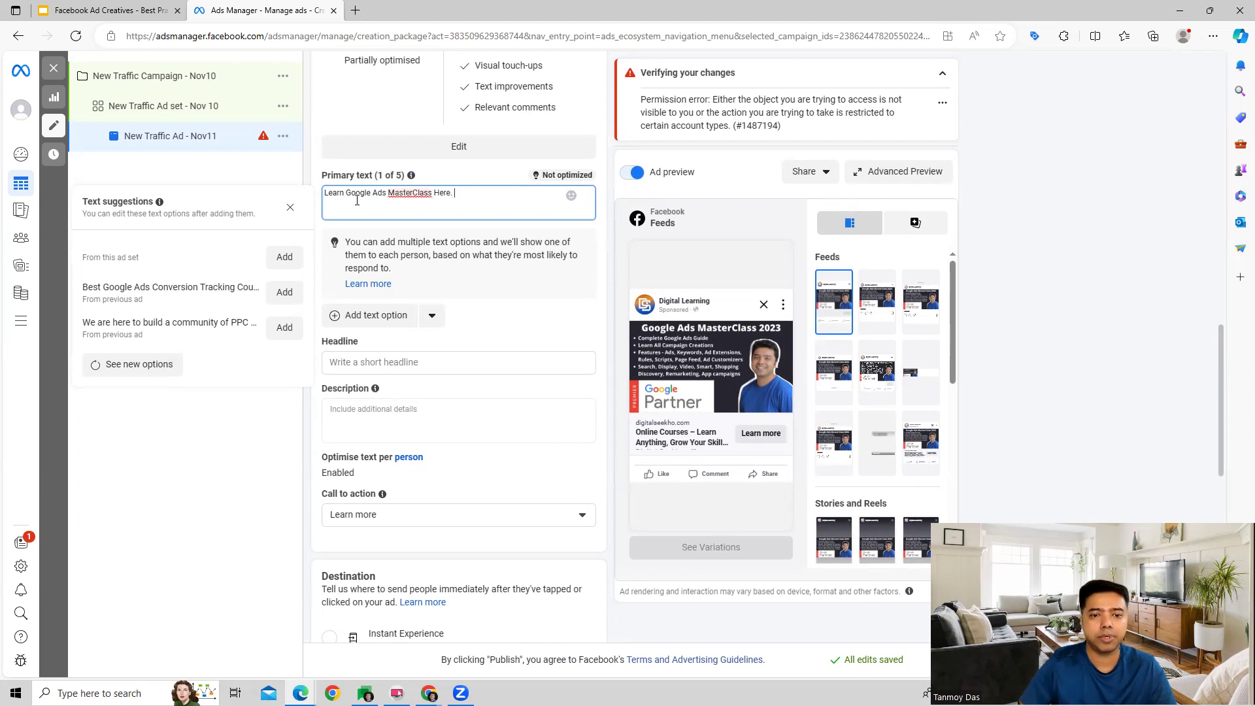
click(533, 282)
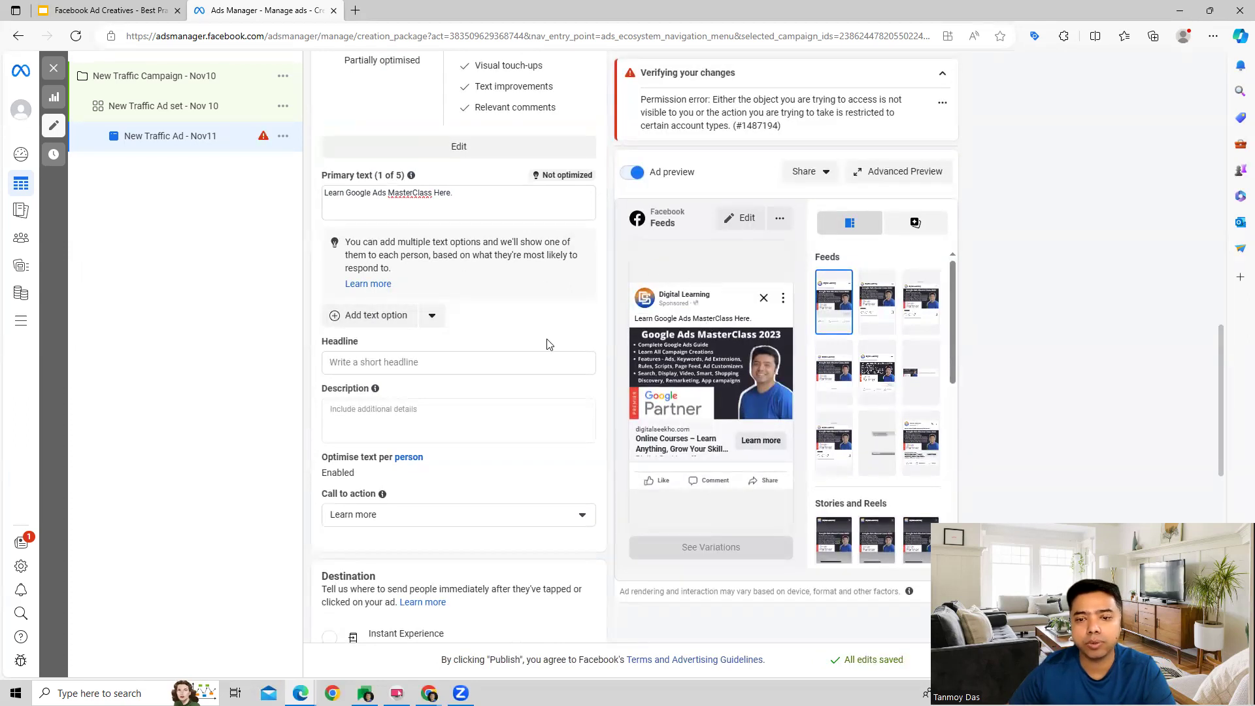
Enter the description 'Best Online Course On Google Ads To Learn All the Features.'.
click(360, 416)
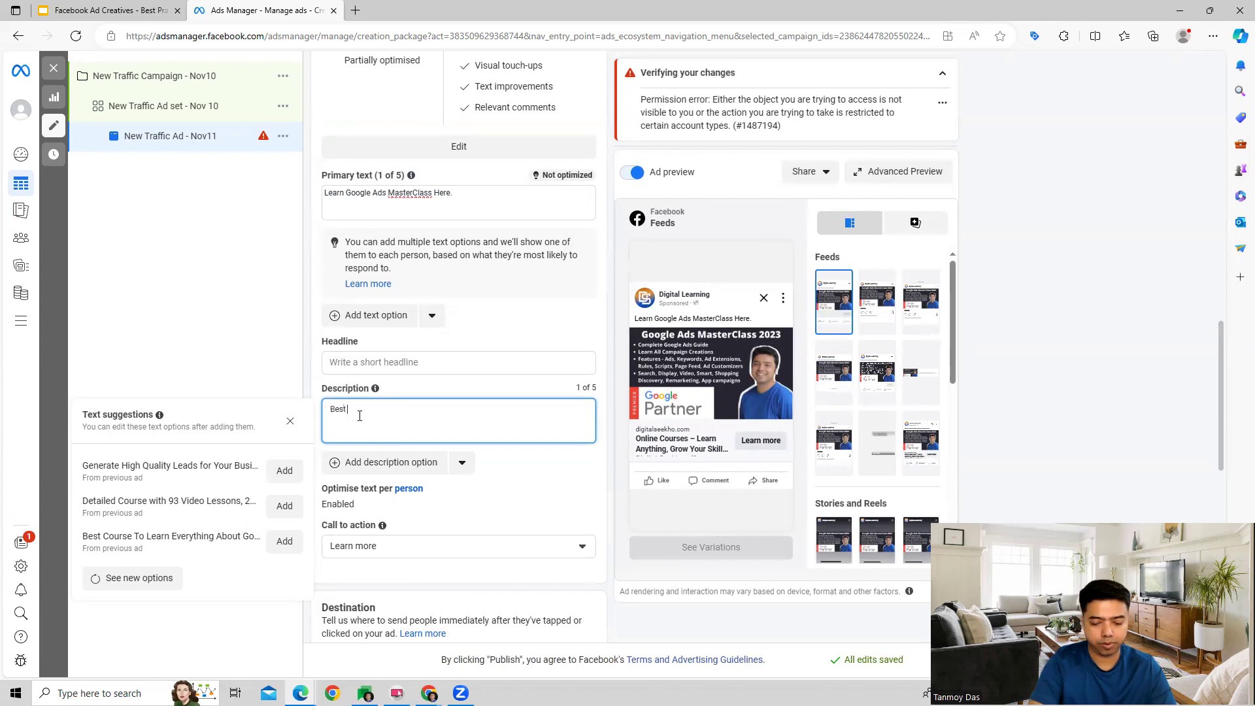
text(Best Online)
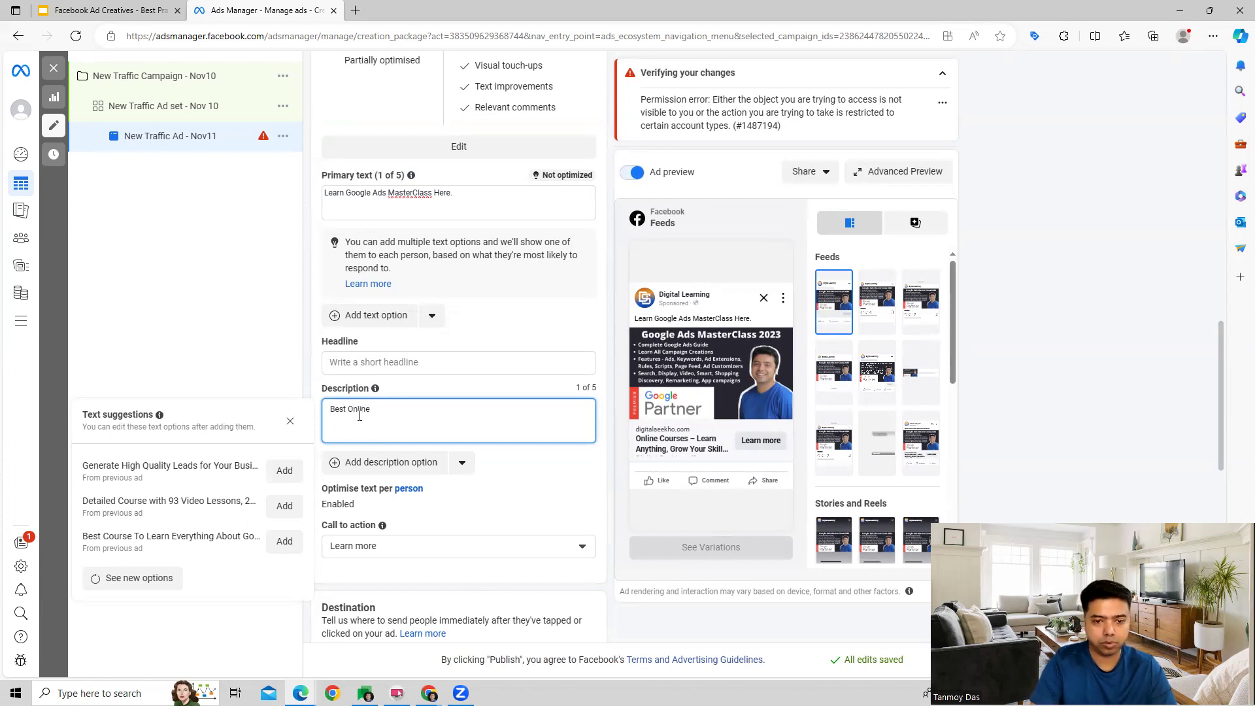
text( Couse)
key(BackSpace)
key(BackSpace)
key(BackSpace)
text(rse On )
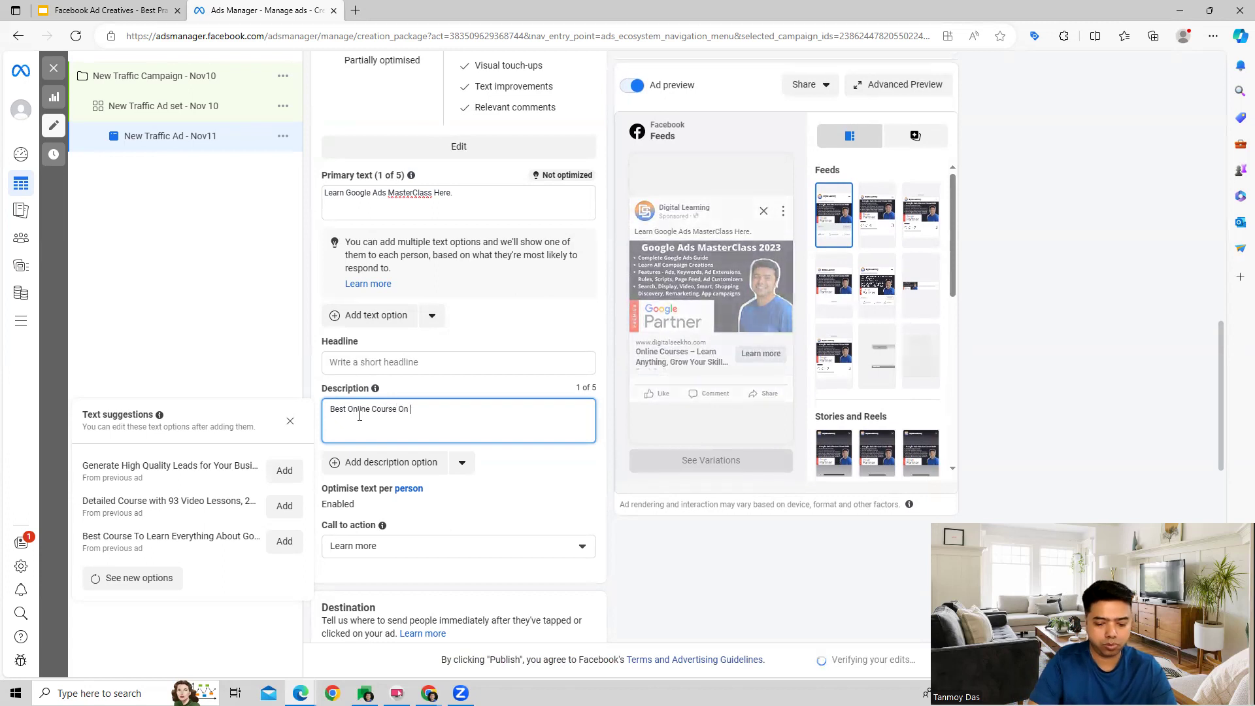
text(Google Ads To Learn All the Features.)
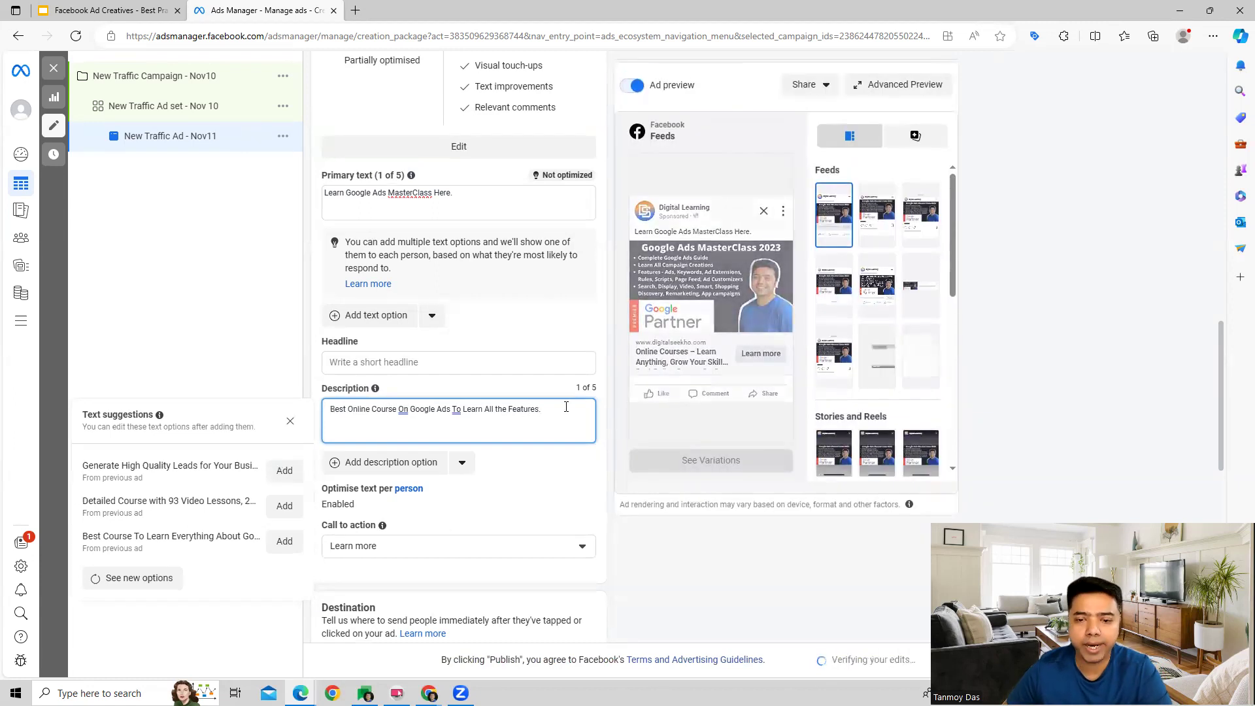
click(606, 407)
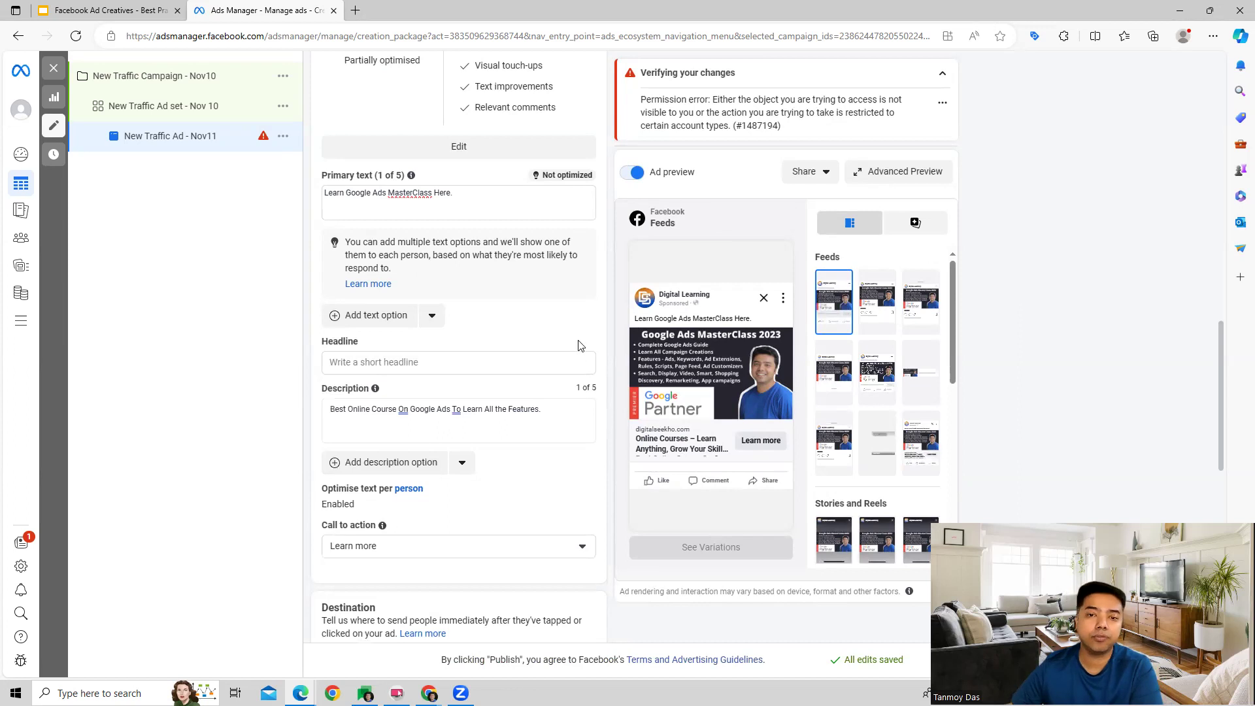
Choose Order Now from the call-to-action options.
scroll(602, 360, down, 3)
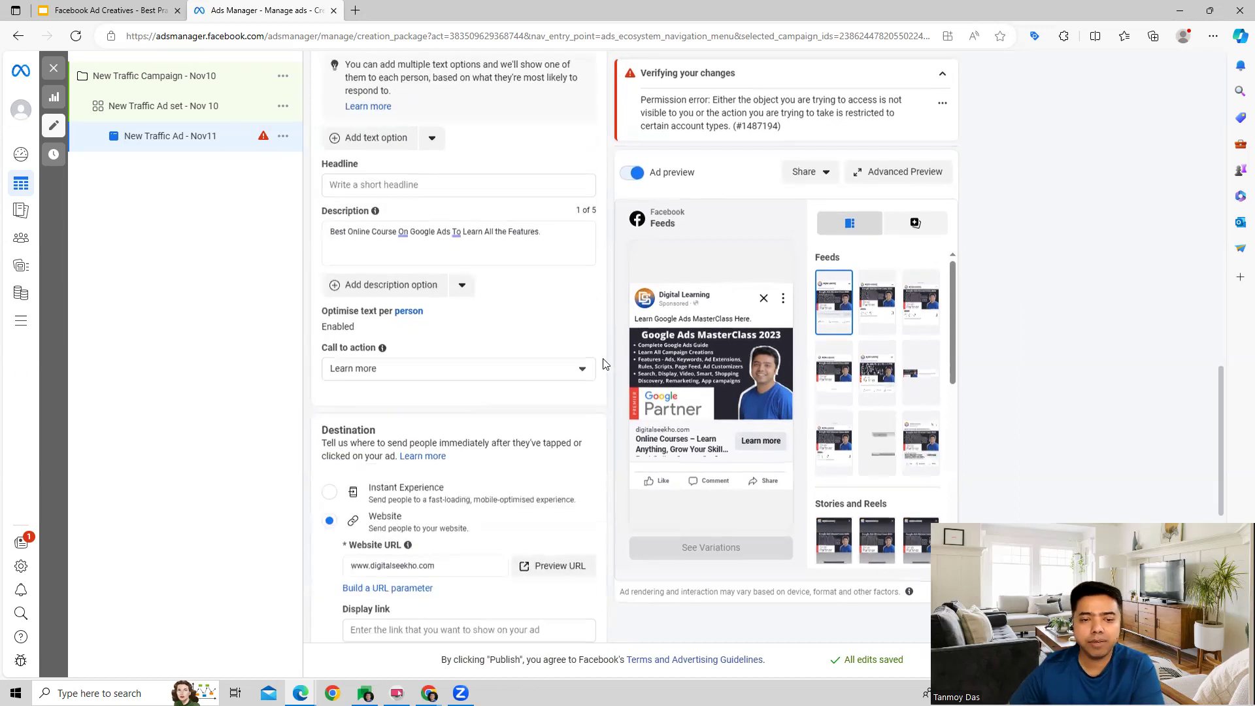
click(368, 372)
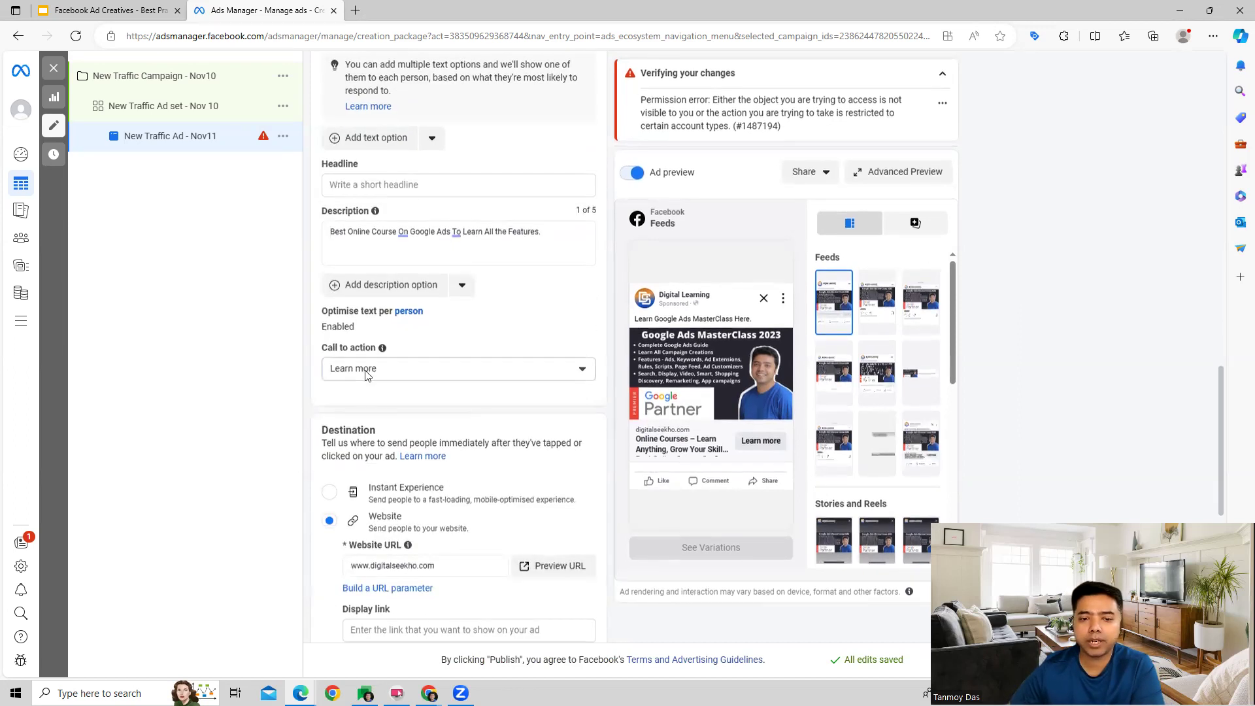
scroll(392, 497, down, 3)
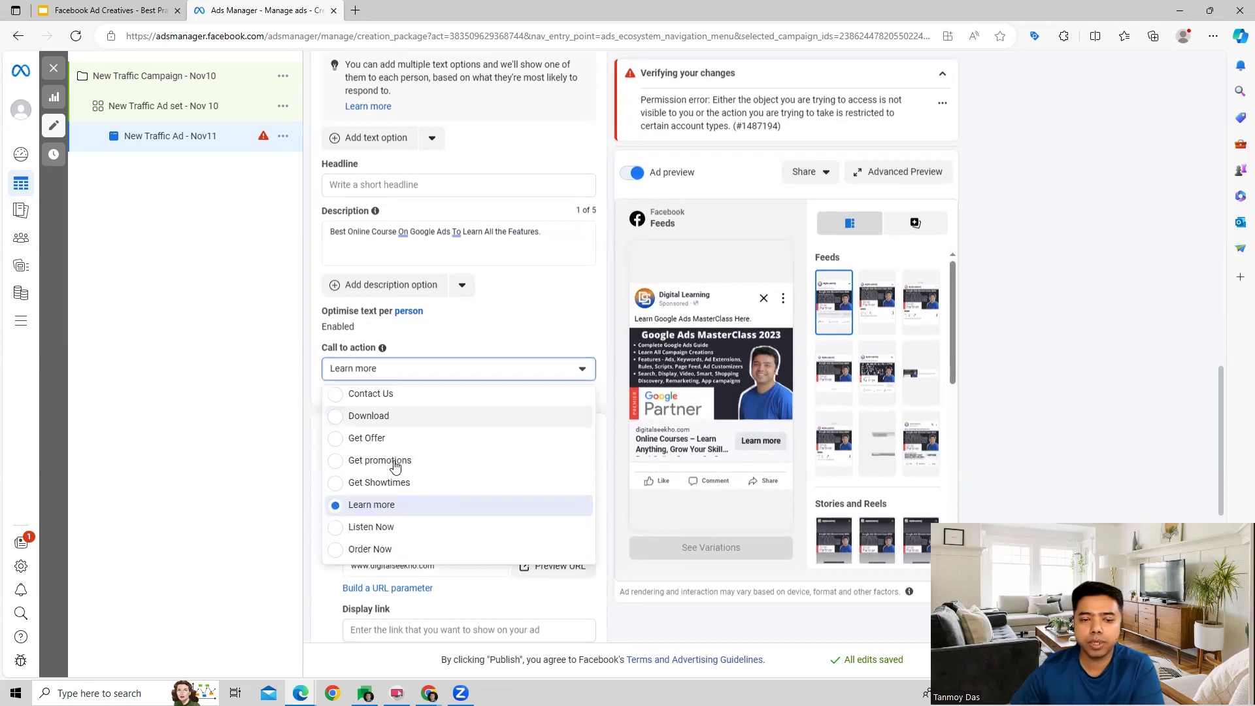
scroll(390, 466, down, 5)
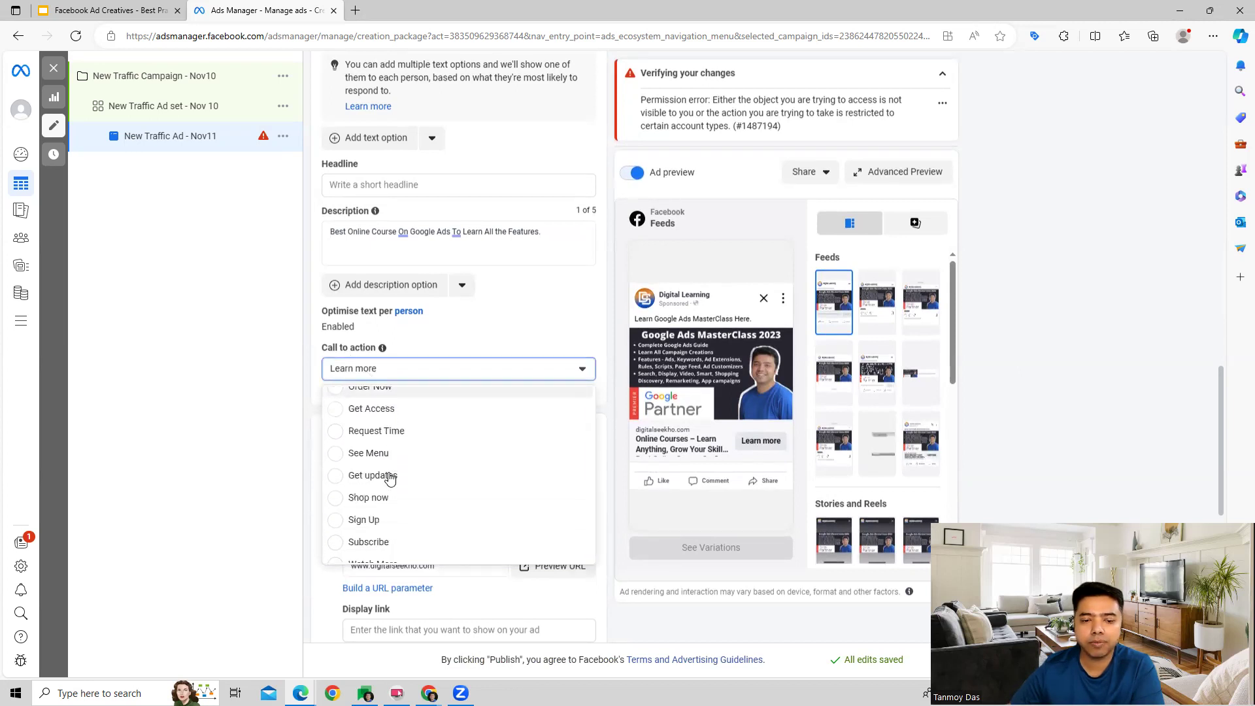
scroll(391, 479, up, 8)
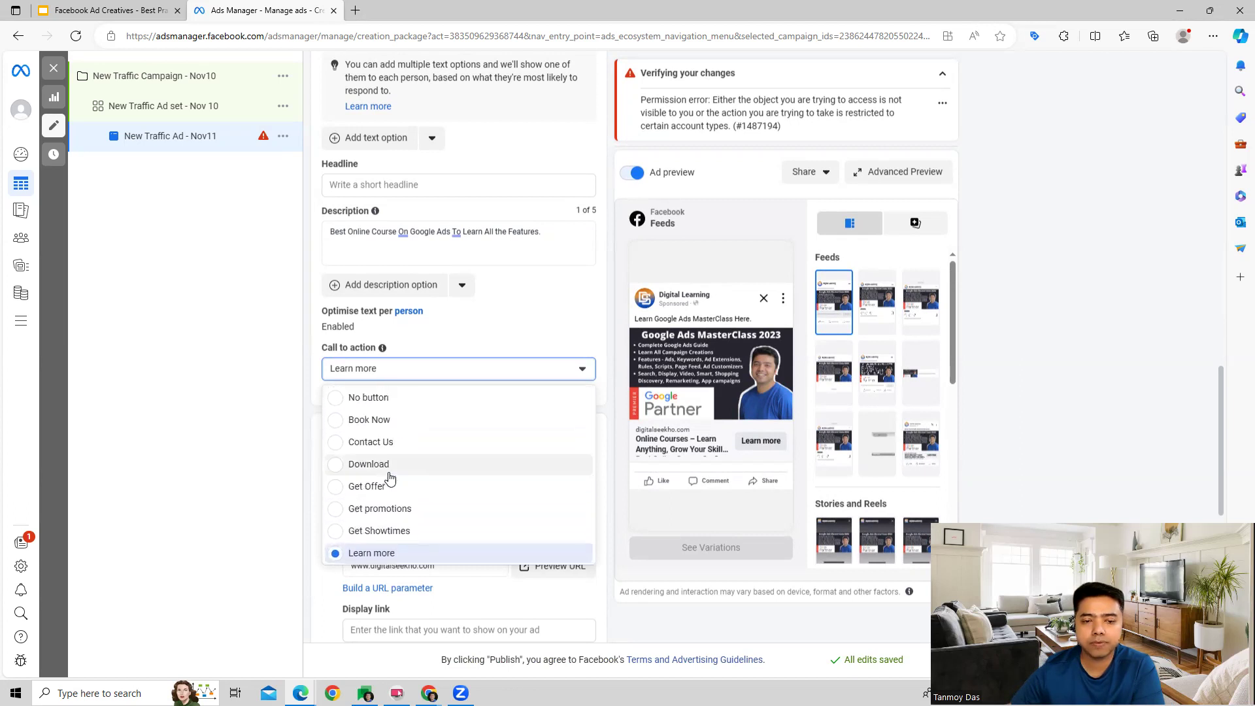
scroll(437, 469, down, 3)
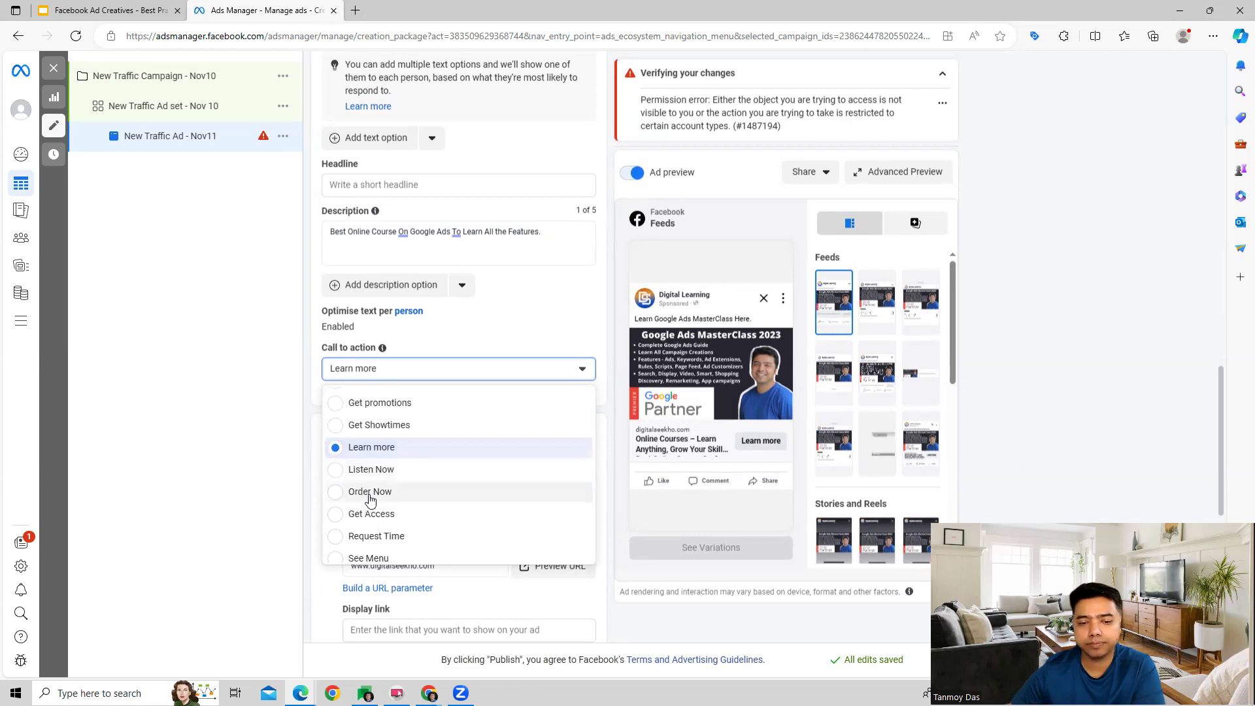
click(370, 495)
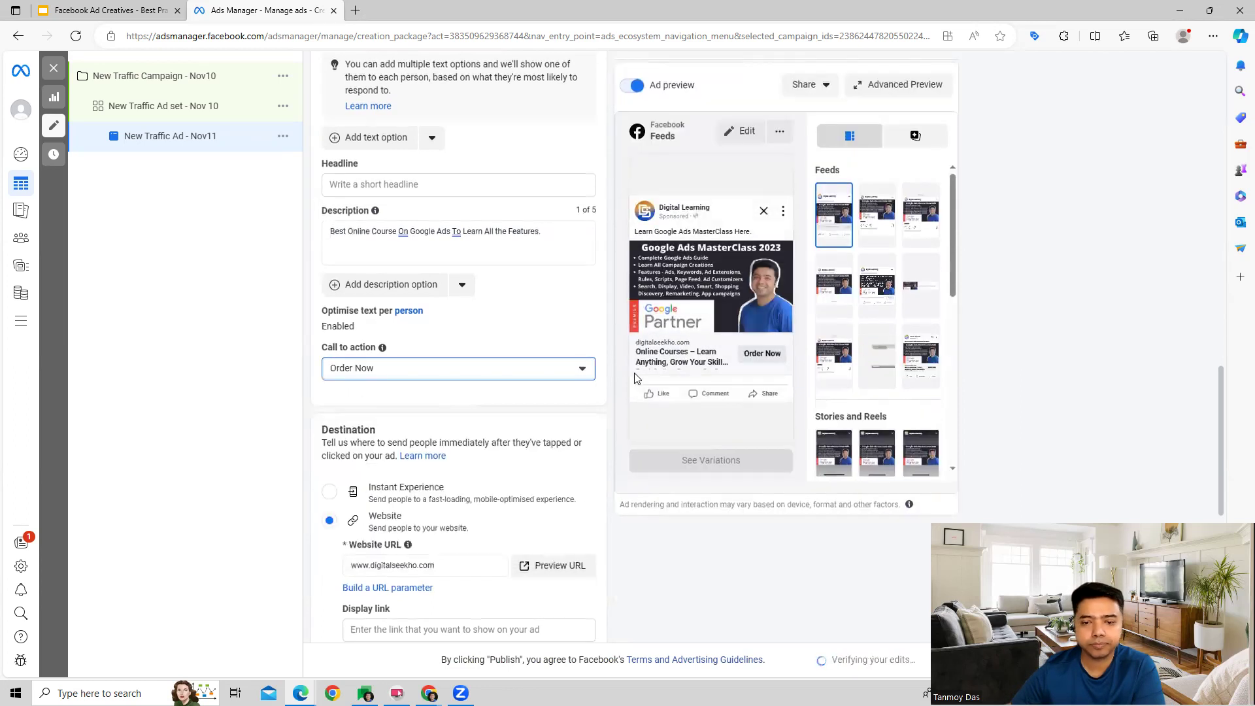
scroll(605, 400, down, 4)
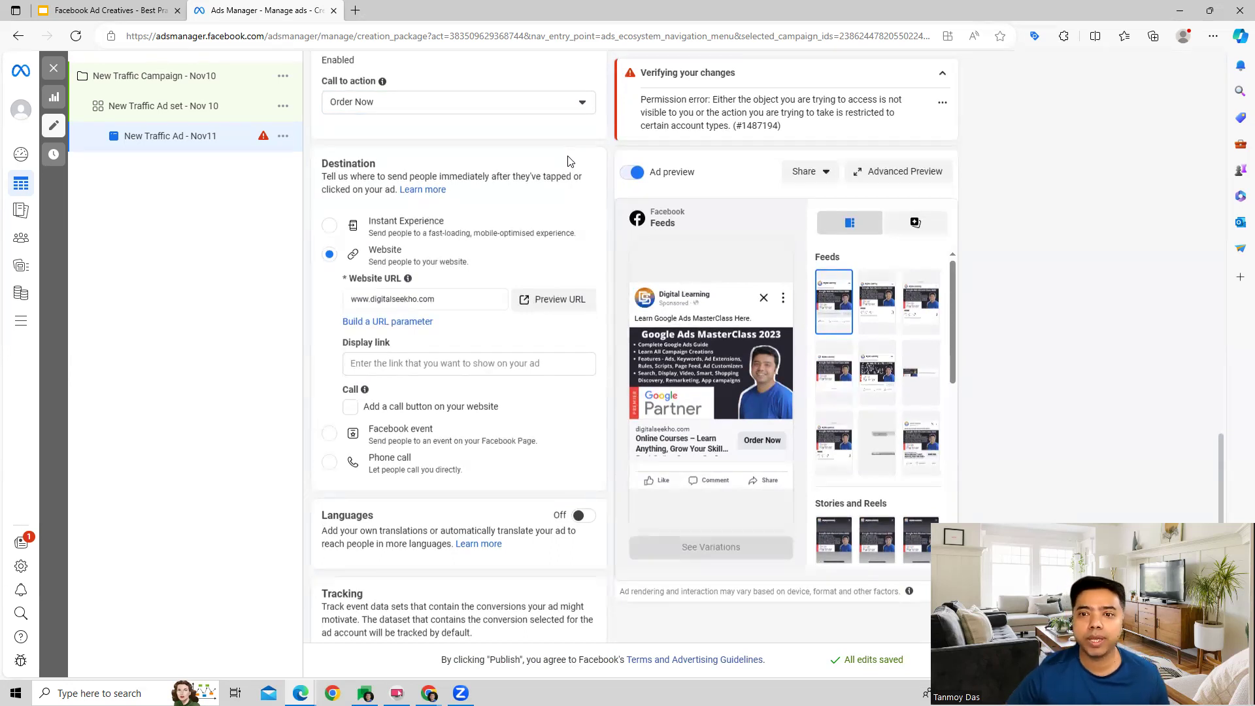
triple_click(392, 299)
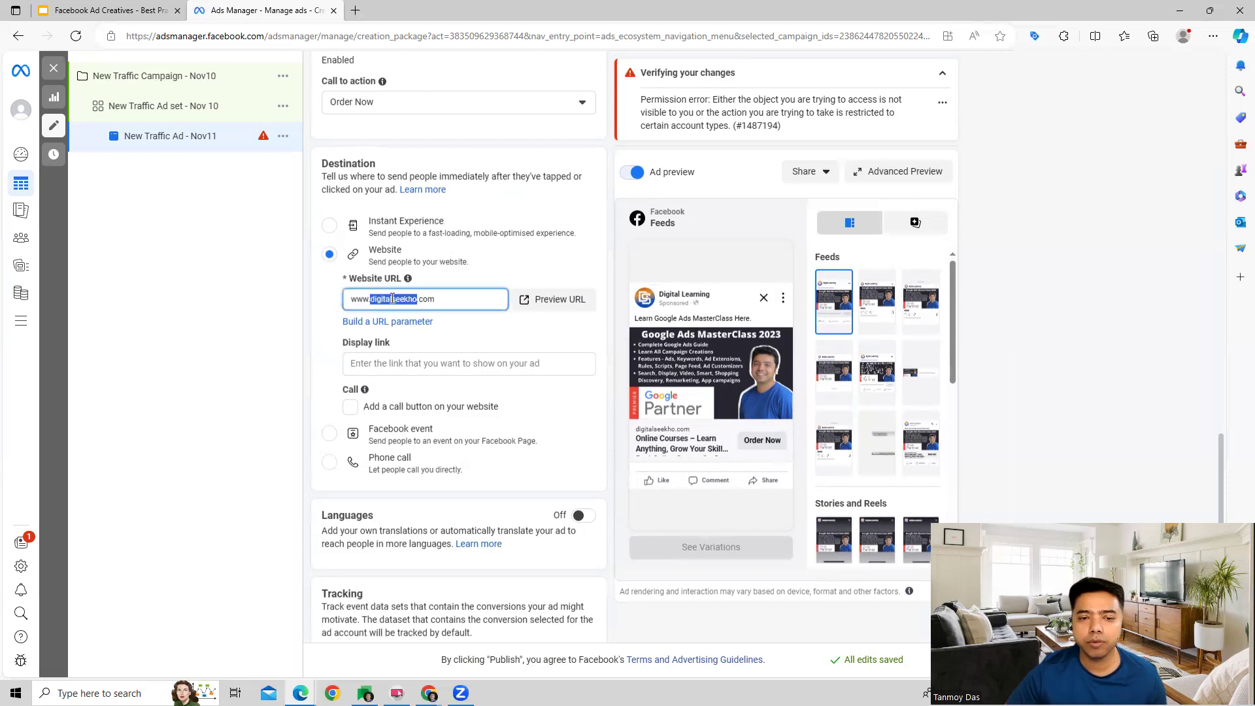
click(321, 303)
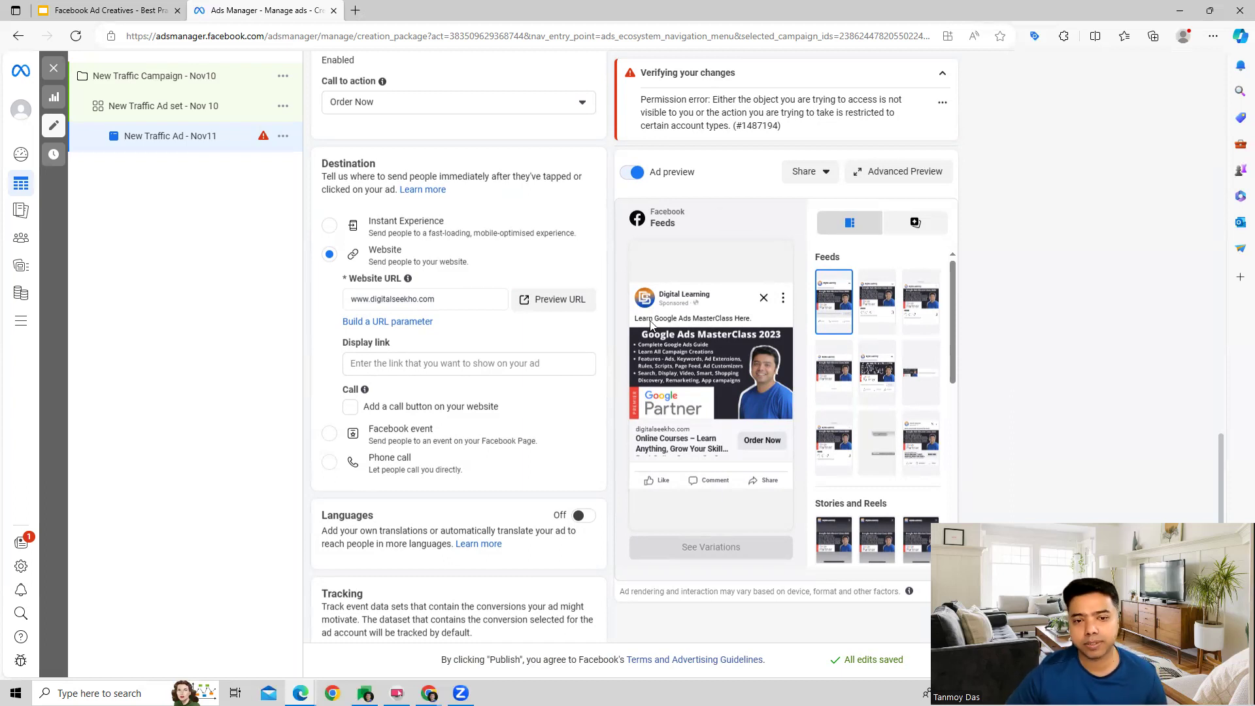
mouse_move(625, 299)
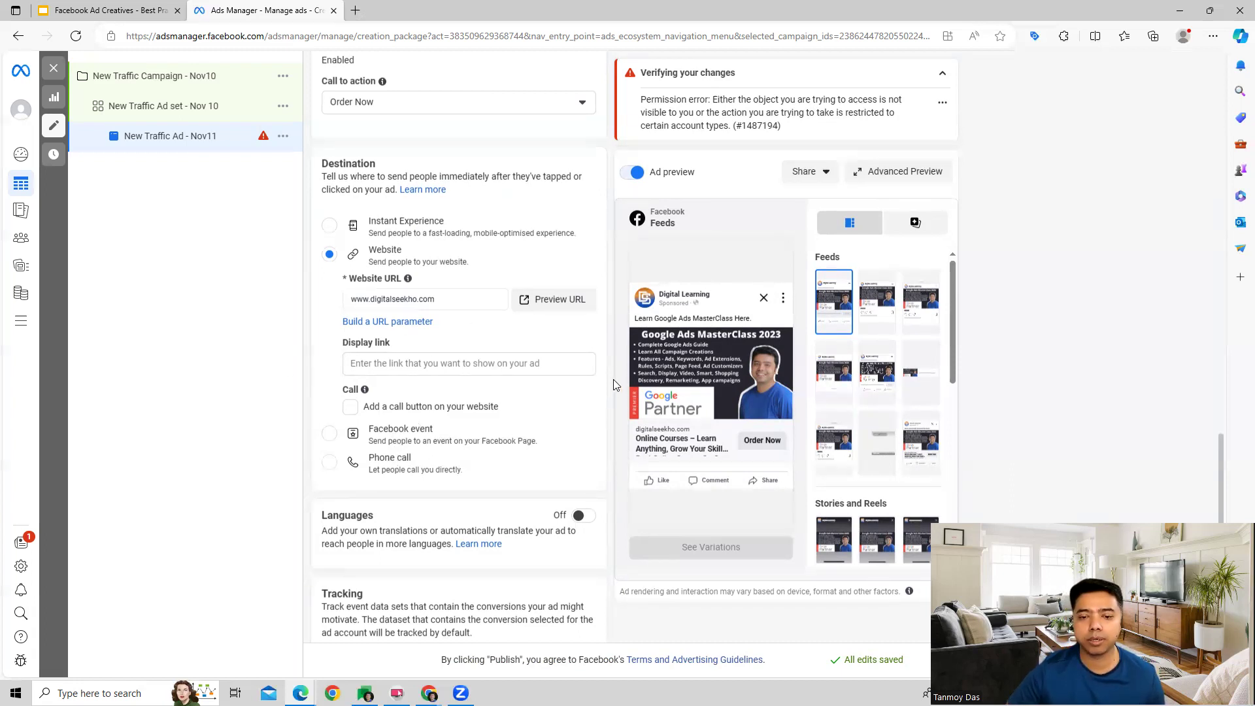
scroll(613, 379, down, 3)
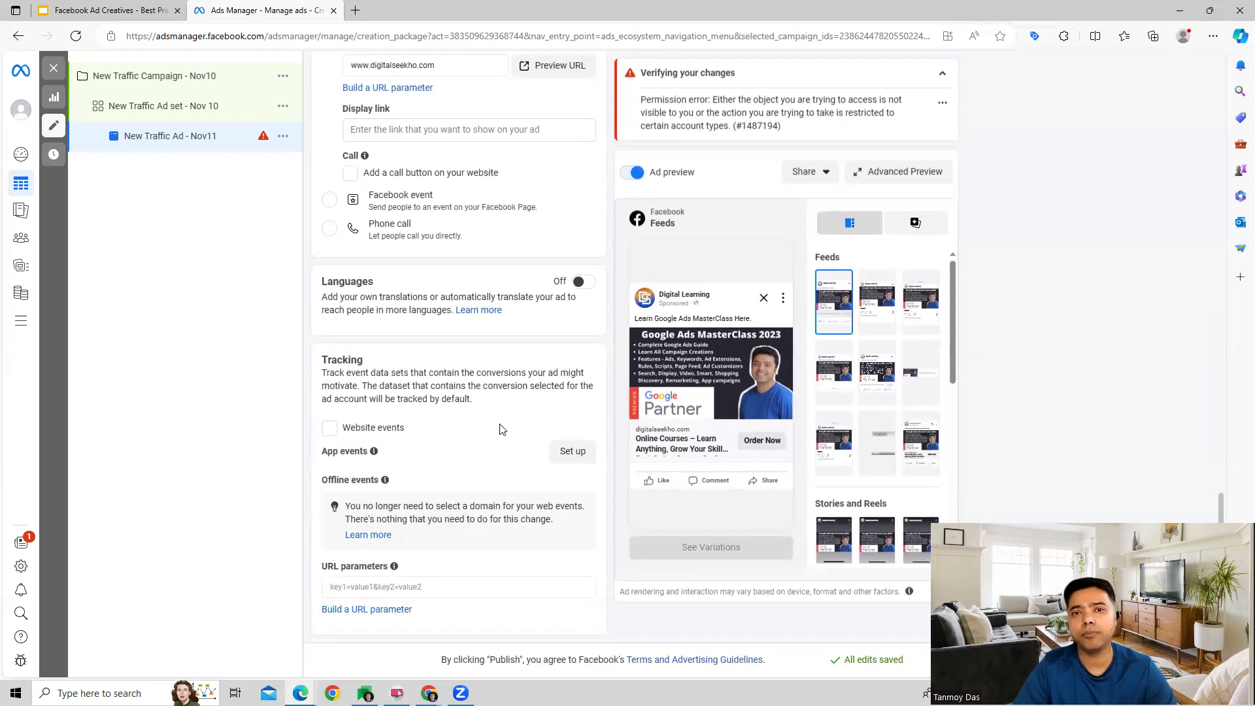
click(331, 429)
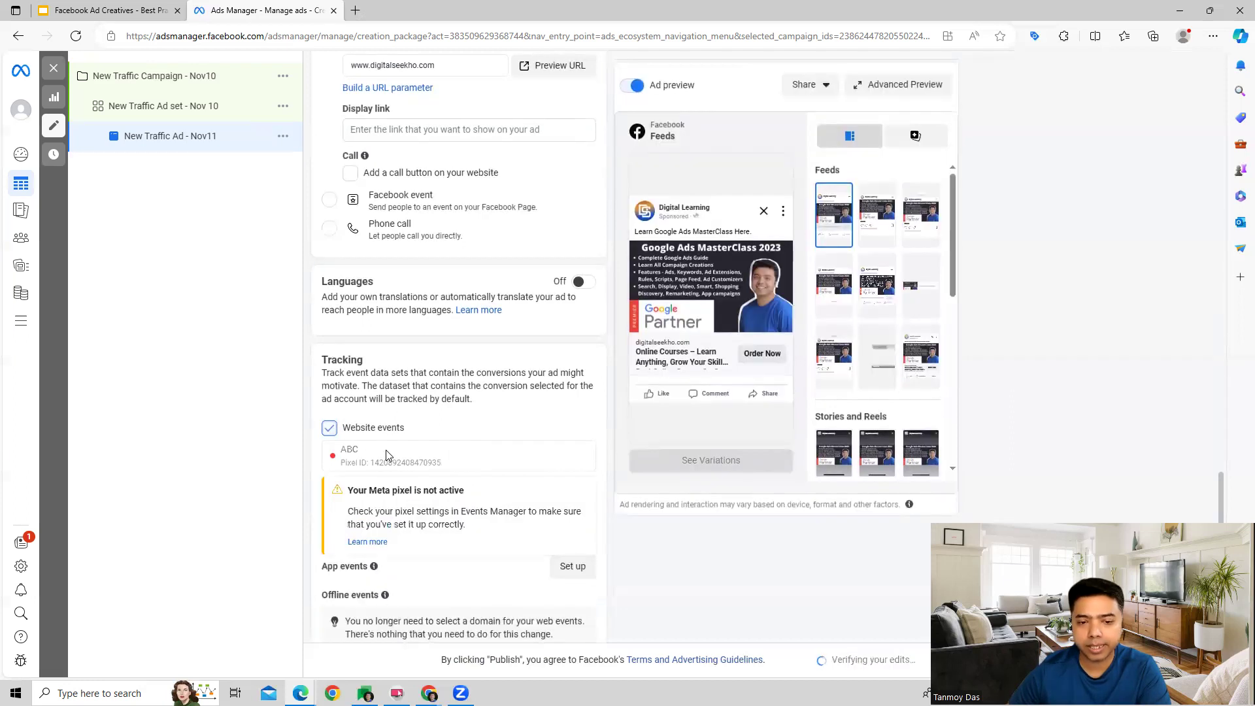
click(330, 429)
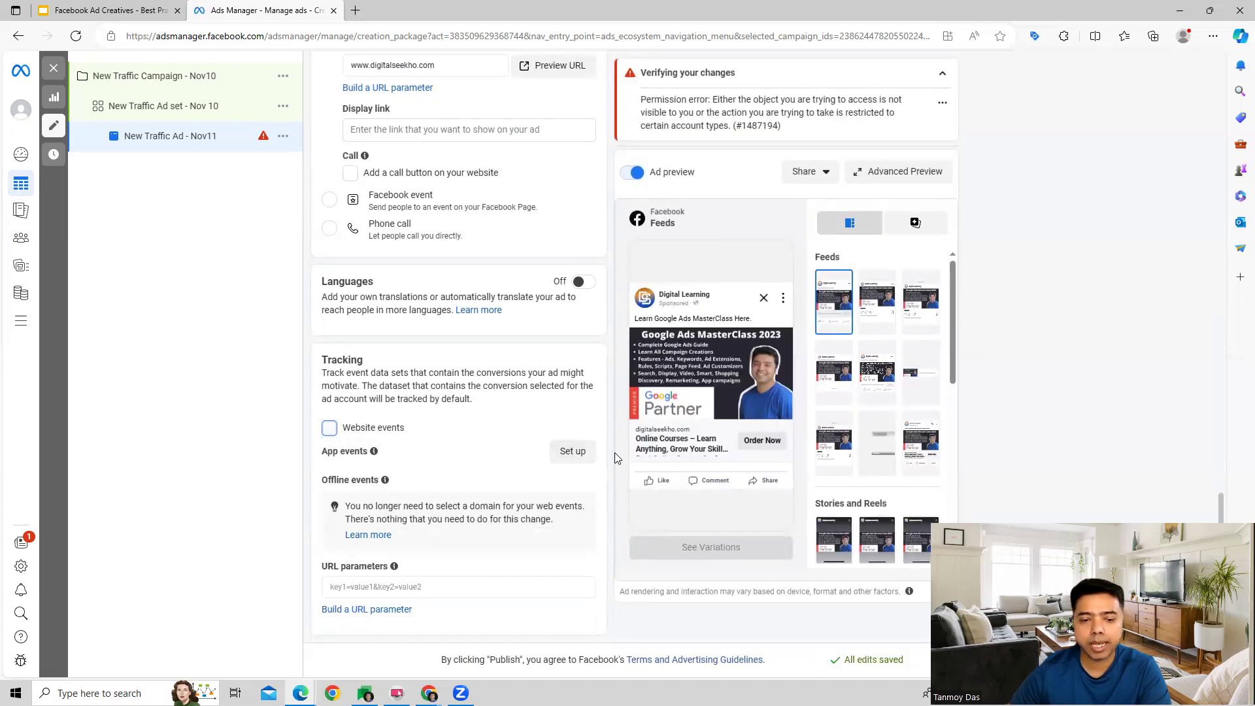
click(348, 588)
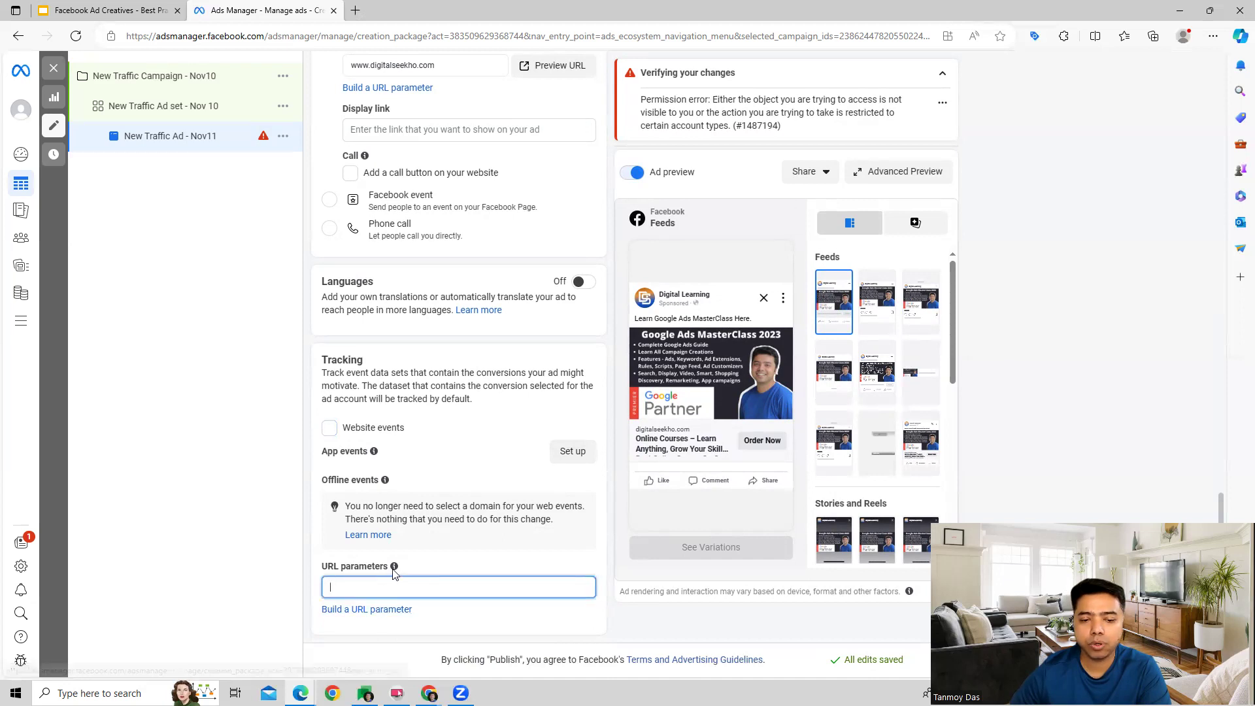
mouse_move(397, 571)
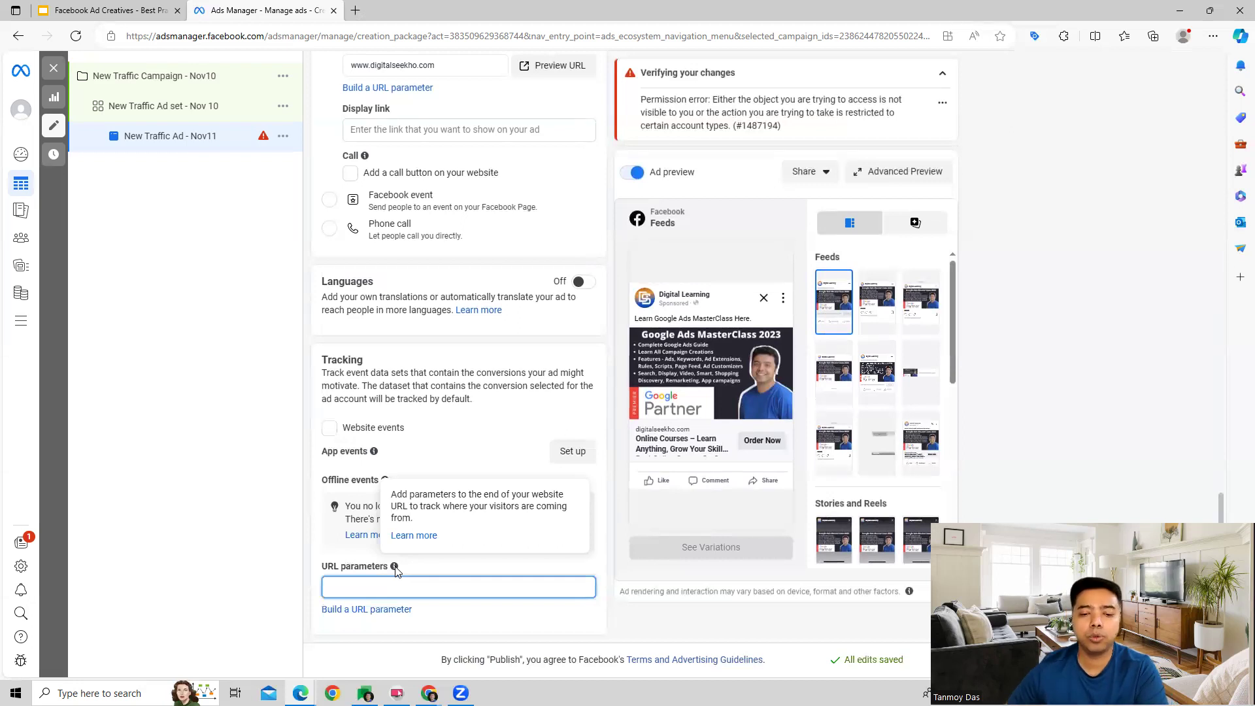
click(612, 554)
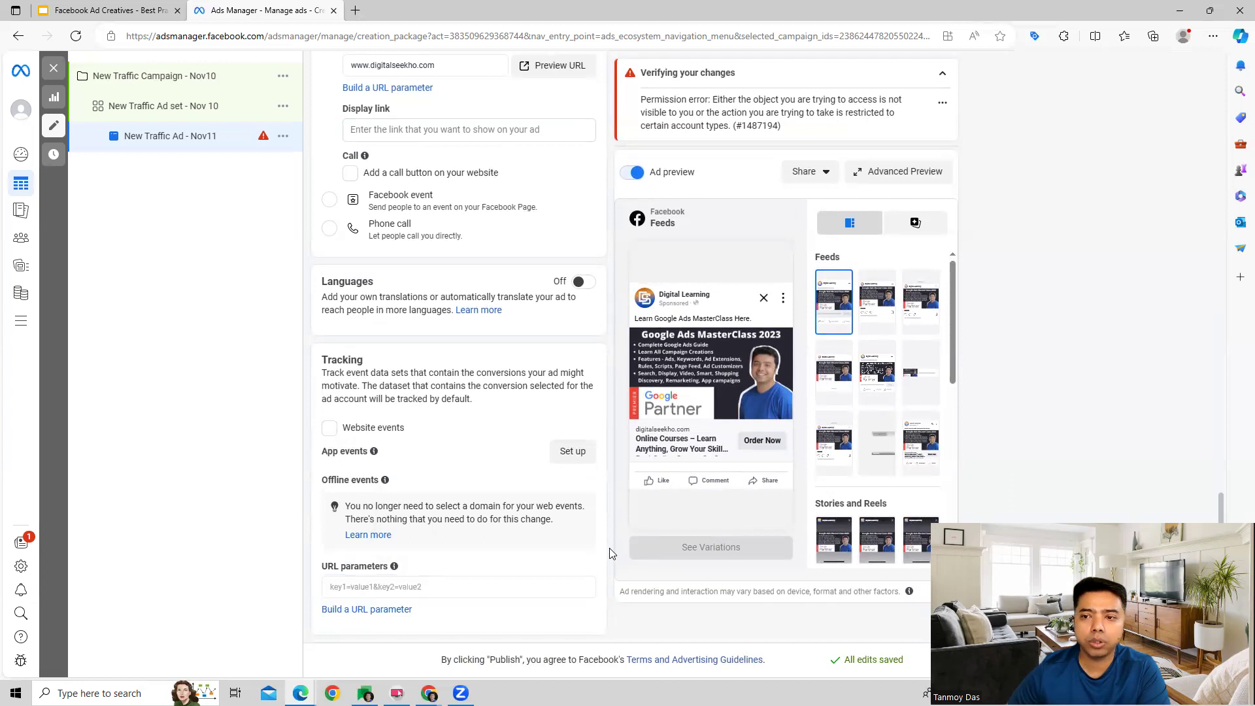
Review the ad's previews across all 21 placements in Advanced Preview.
click(917, 176)
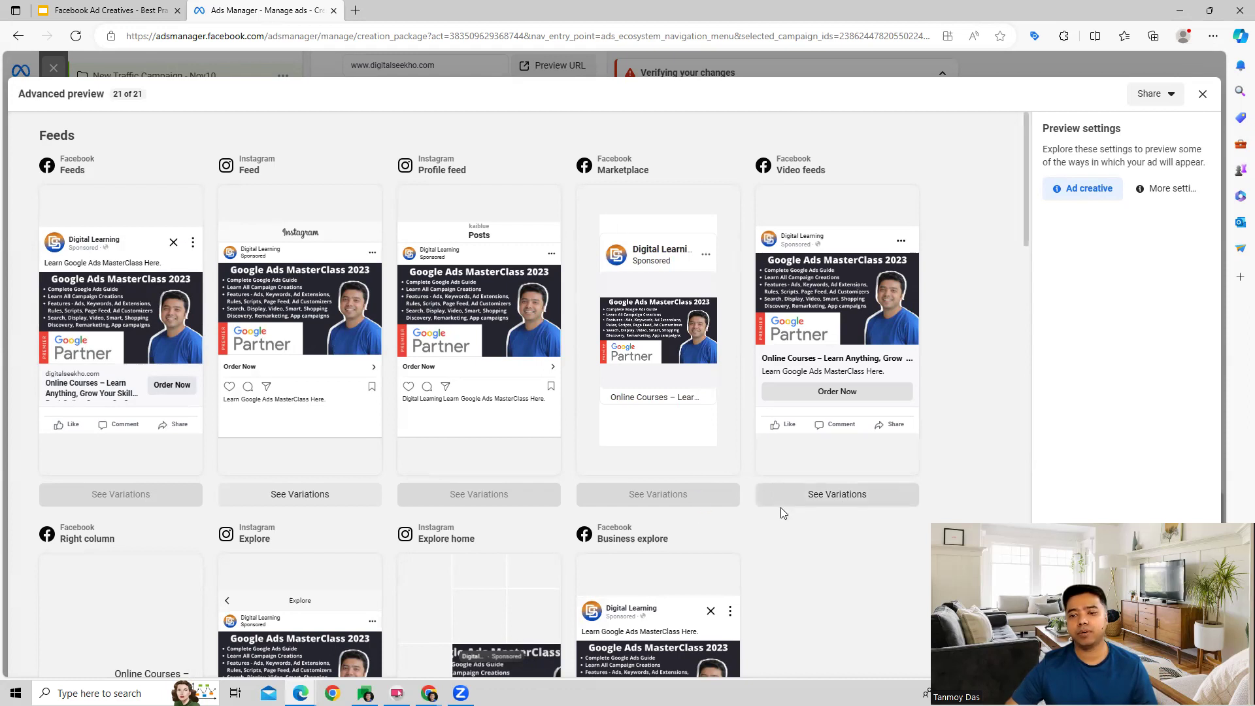
scroll(779, 517, down, 4)
scroll(779, 525, down, 10)
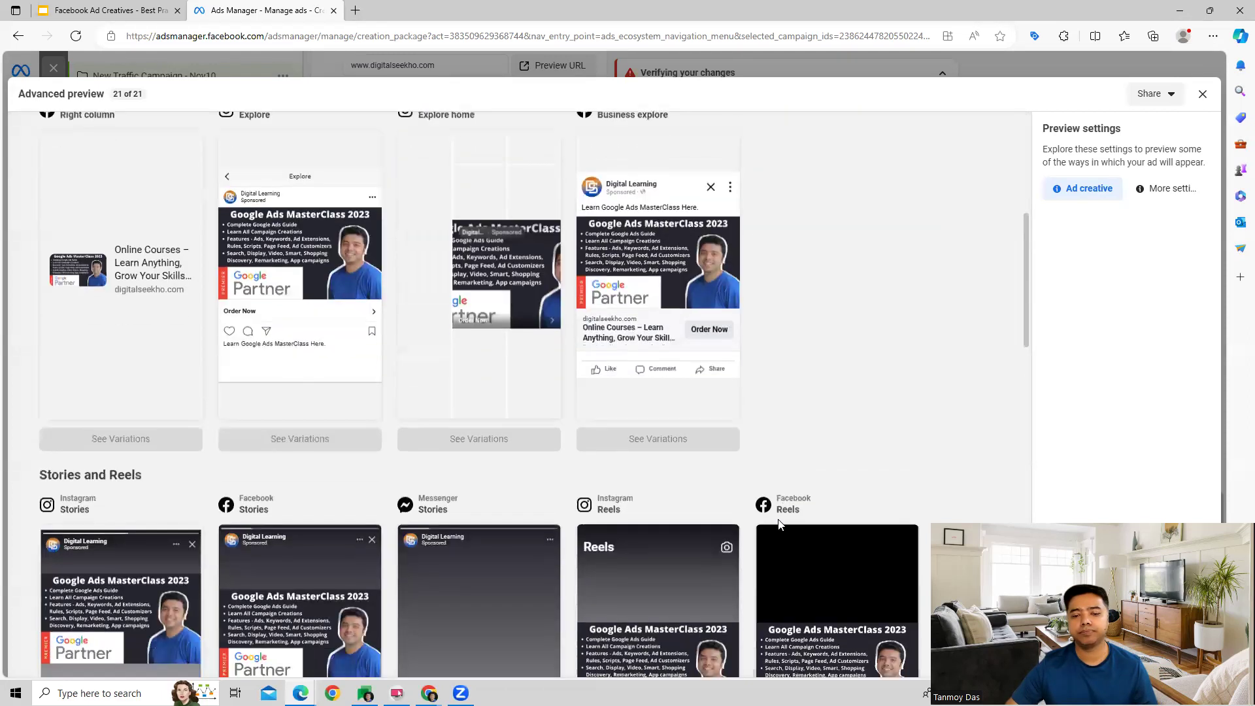
scroll(778, 525, down, 5)
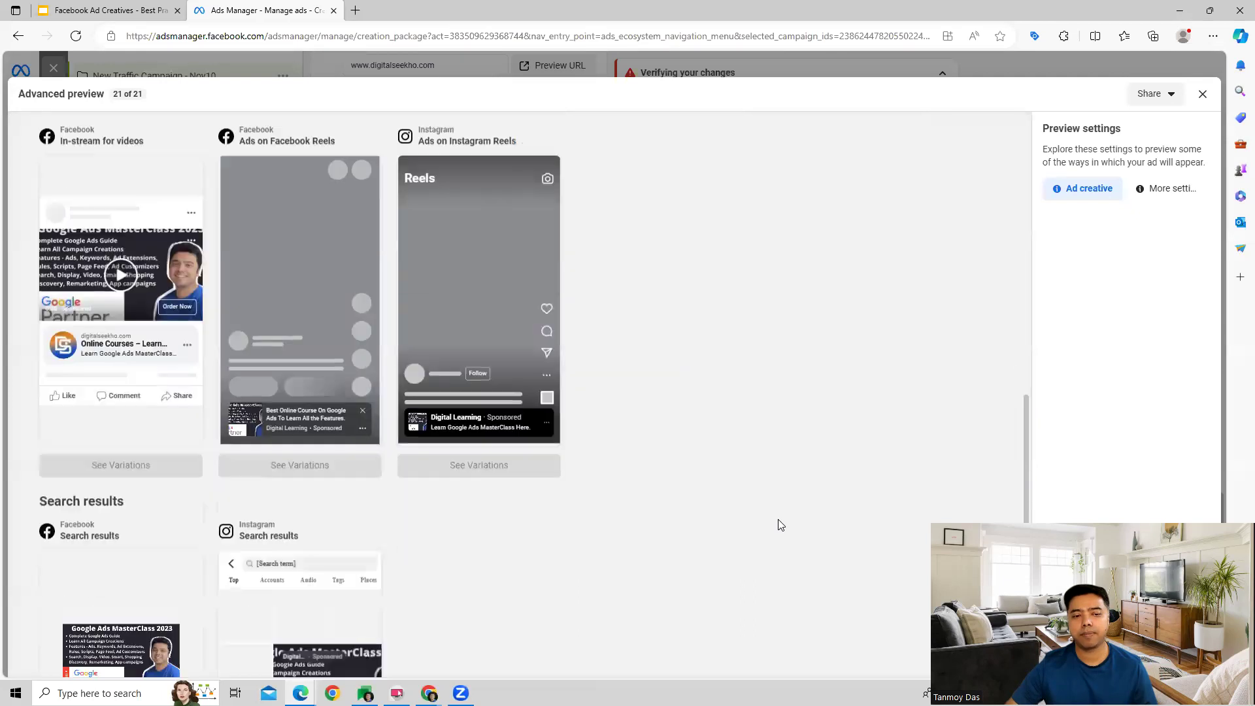
scroll(779, 525, up, 20)
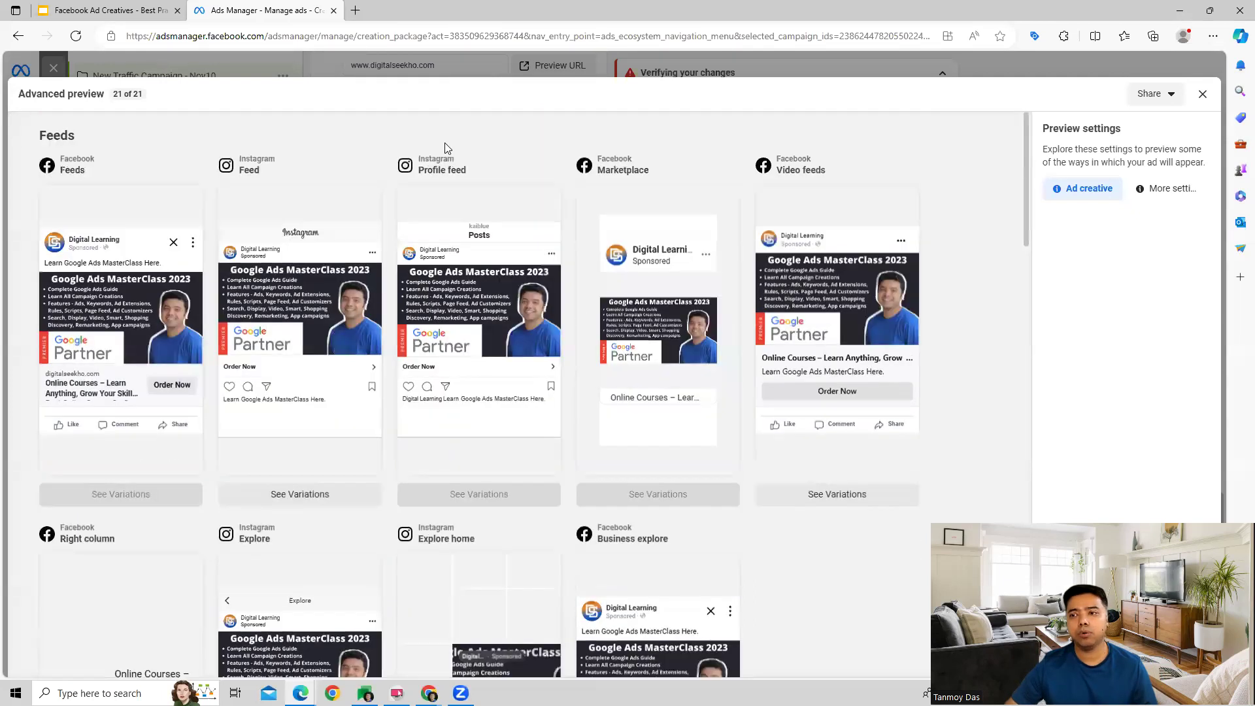
Close the preview, attempt to publish, and dismiss the Pay current balance prompt.
click(1203, 93)
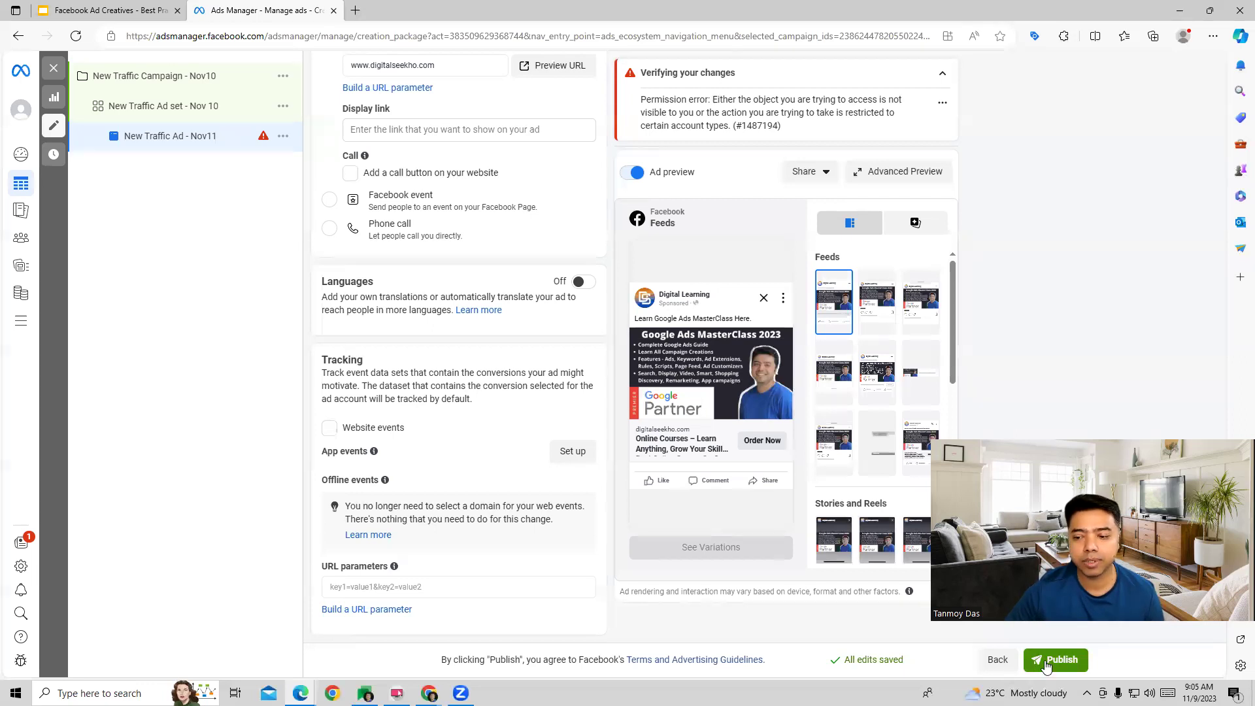
click(1039, 662)
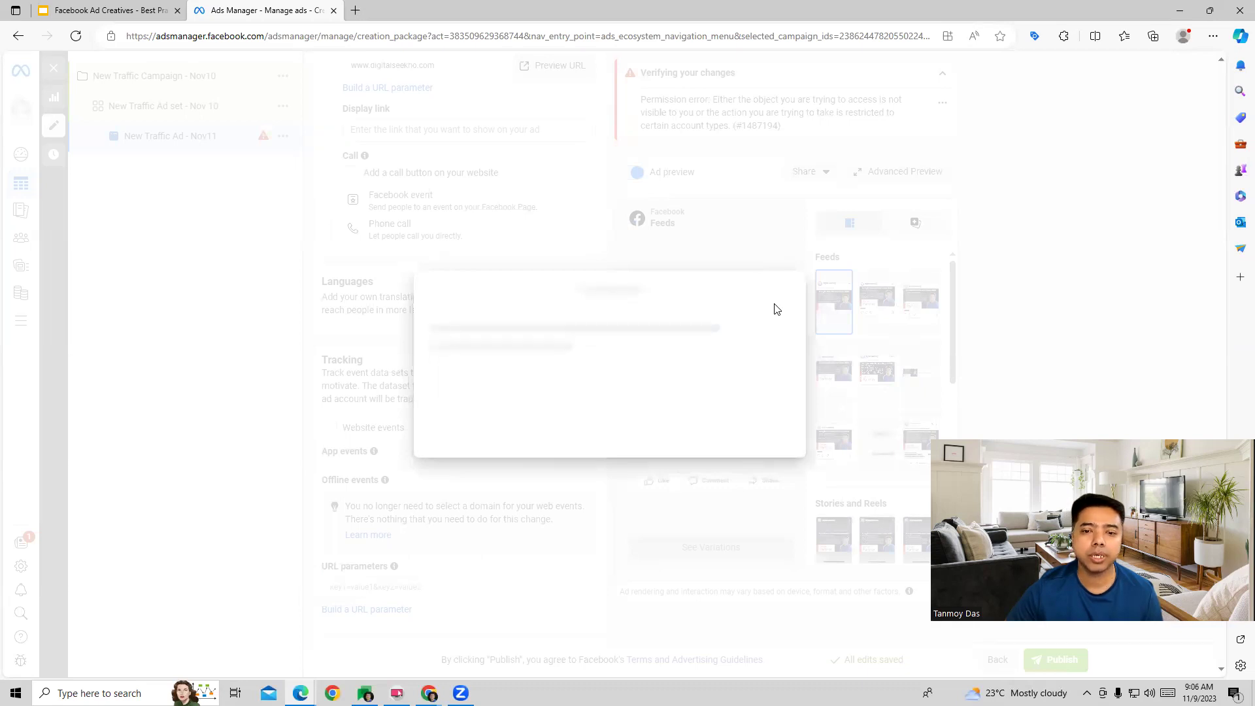
click(785, 189)
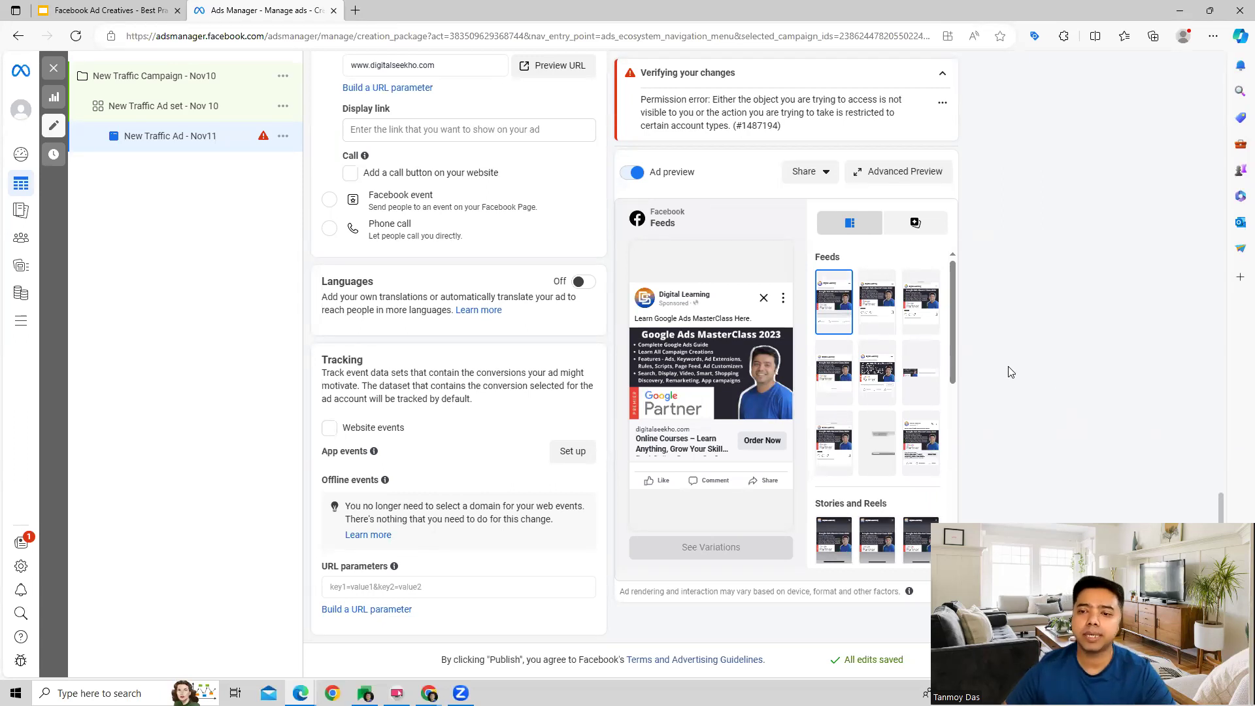
scroll(1020, 374, up, 10)
scroll(1010, 372, up, 10)
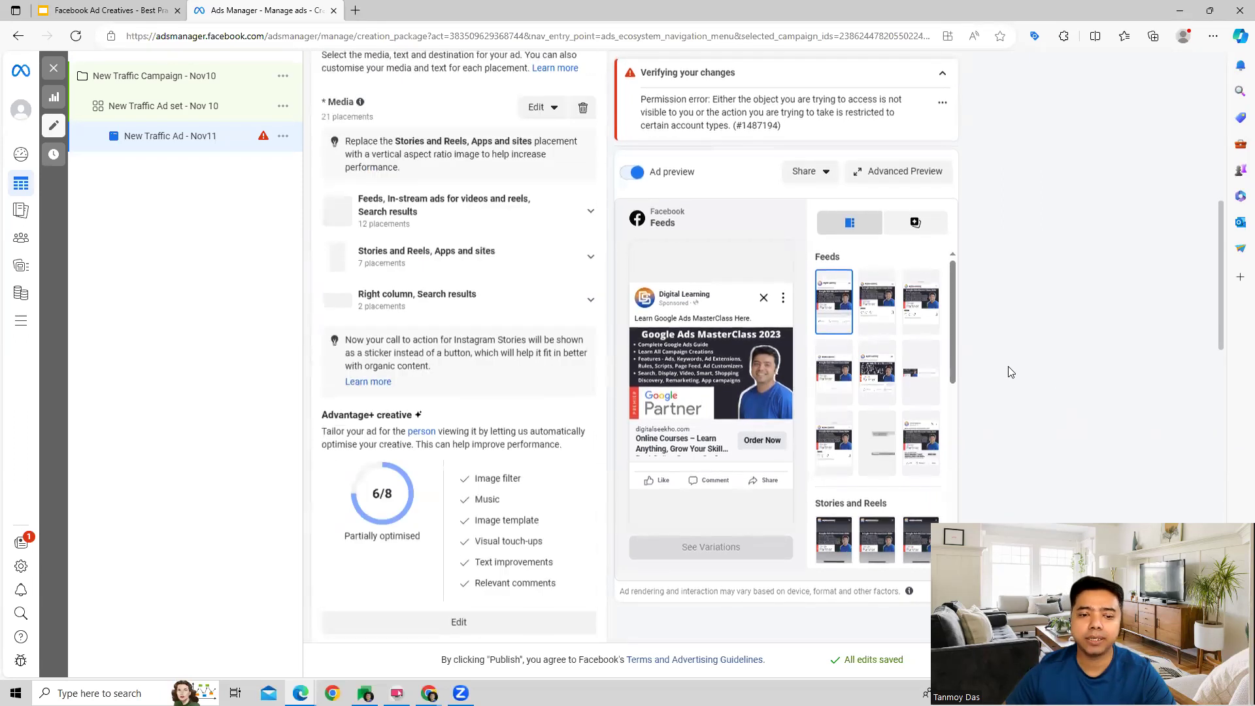
scroll(1011, 372, up, 2)
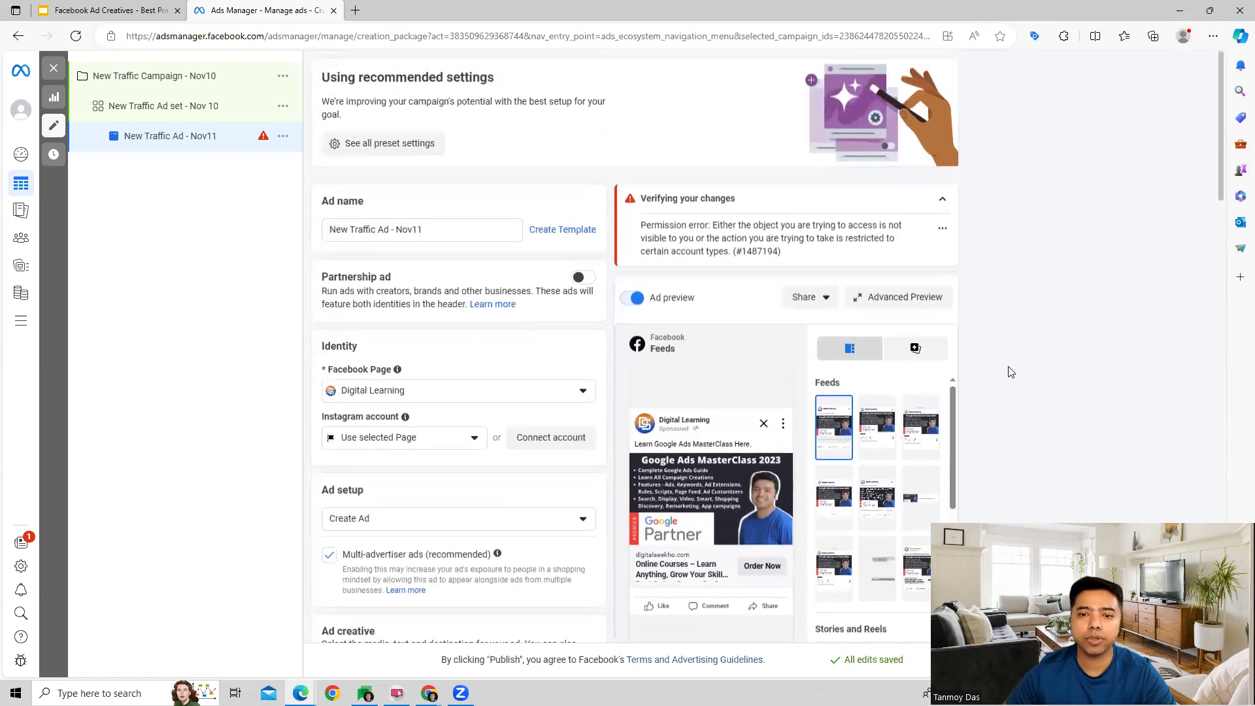